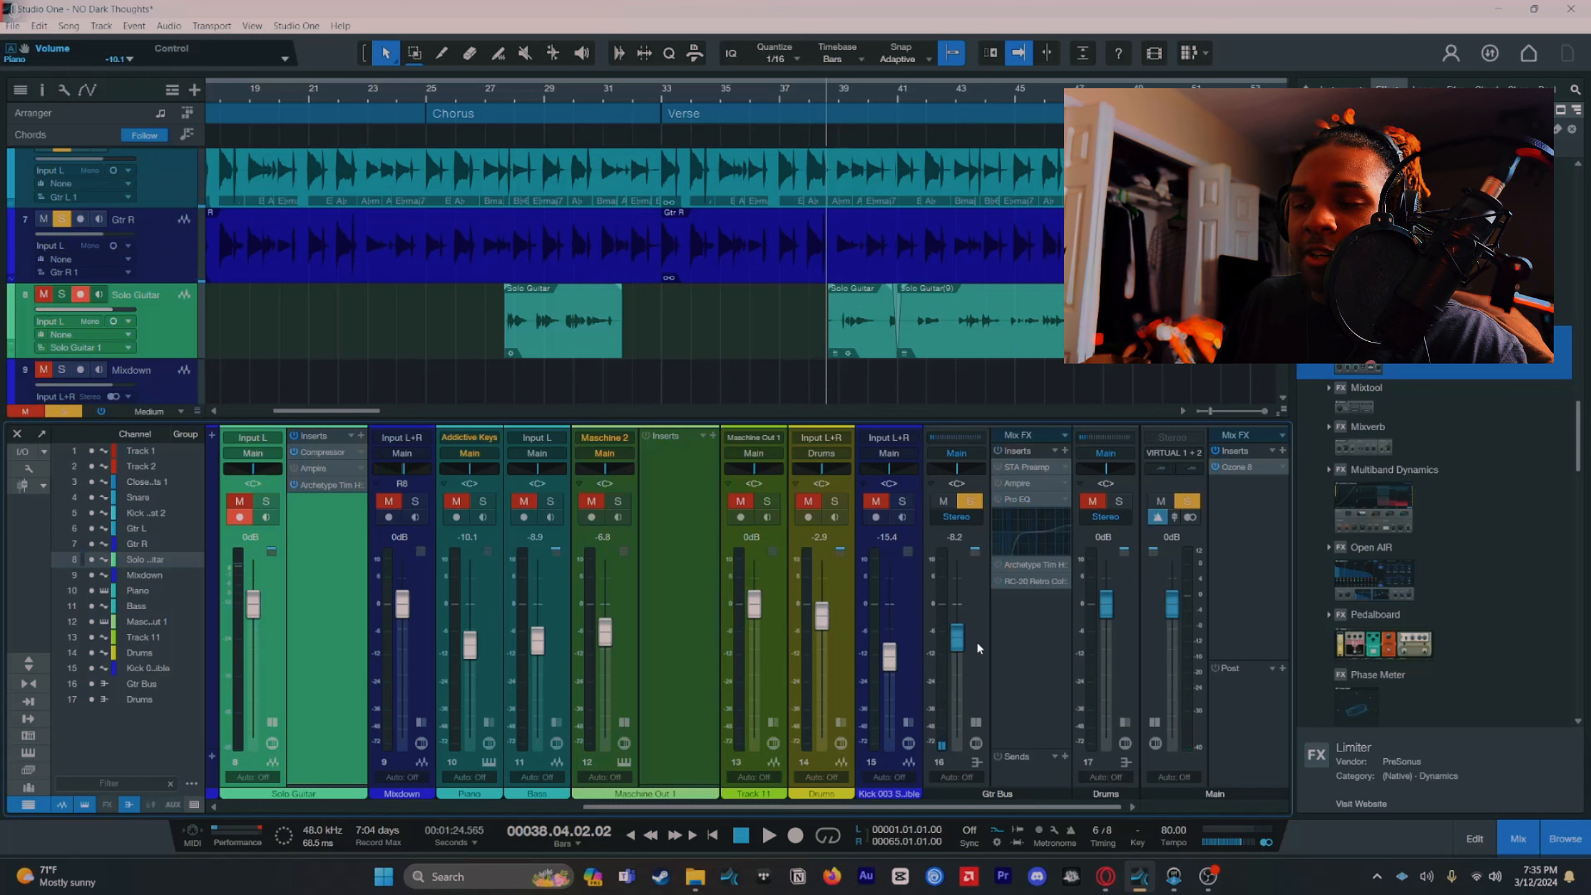
Step: Audition the Gtr Bus in playback from about bar 38 and review its STA Preamp and Pro EQ inserts
{"action": "key", "text": "space"}
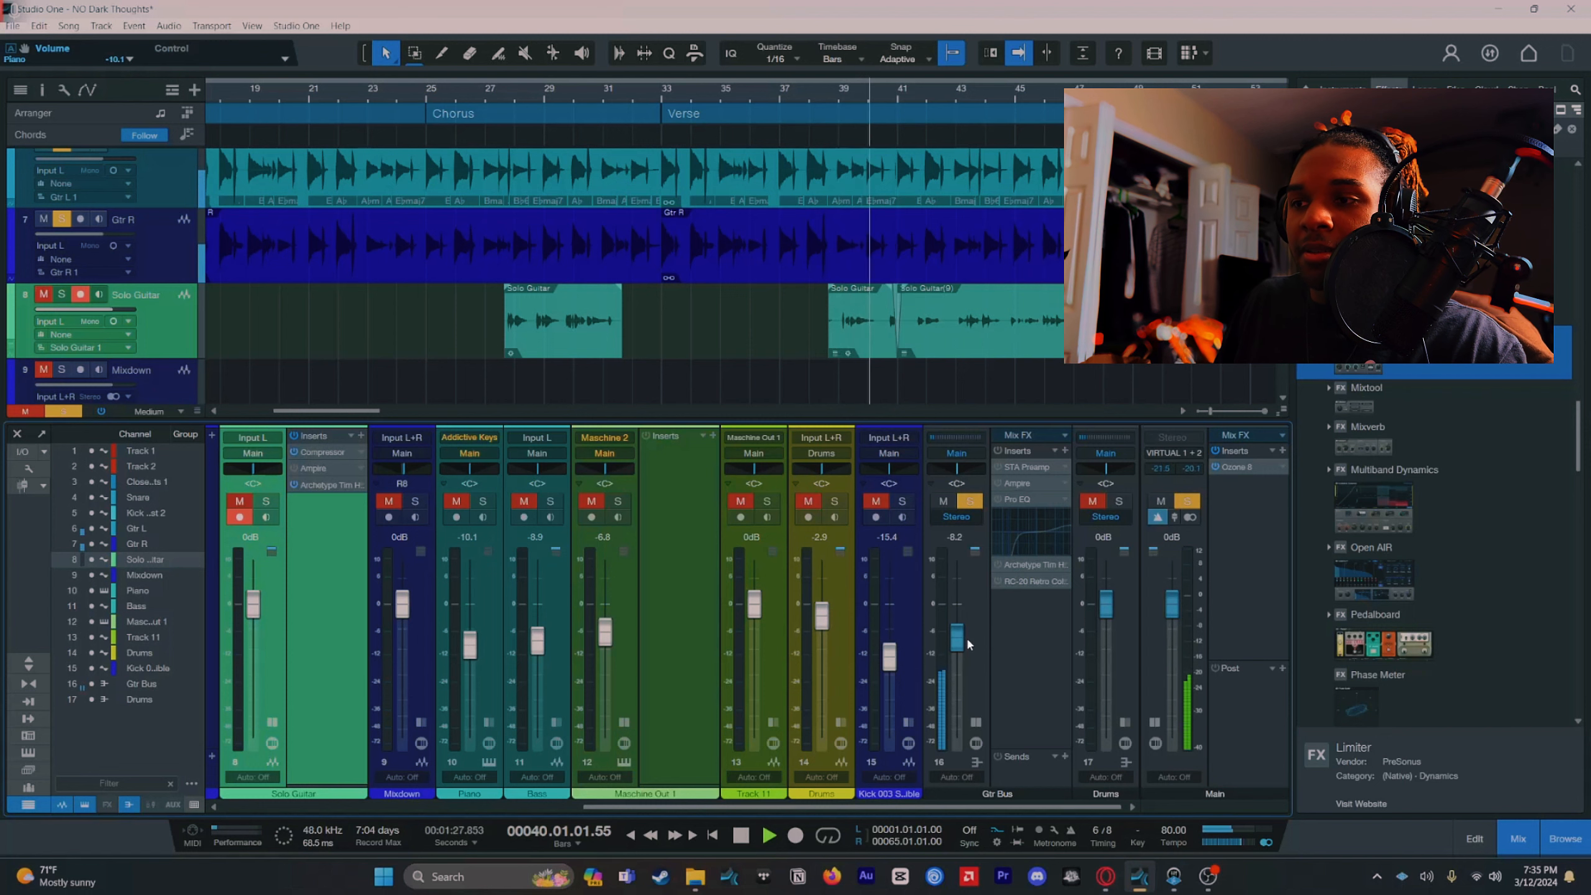
{"action": "key", "text": "space"}
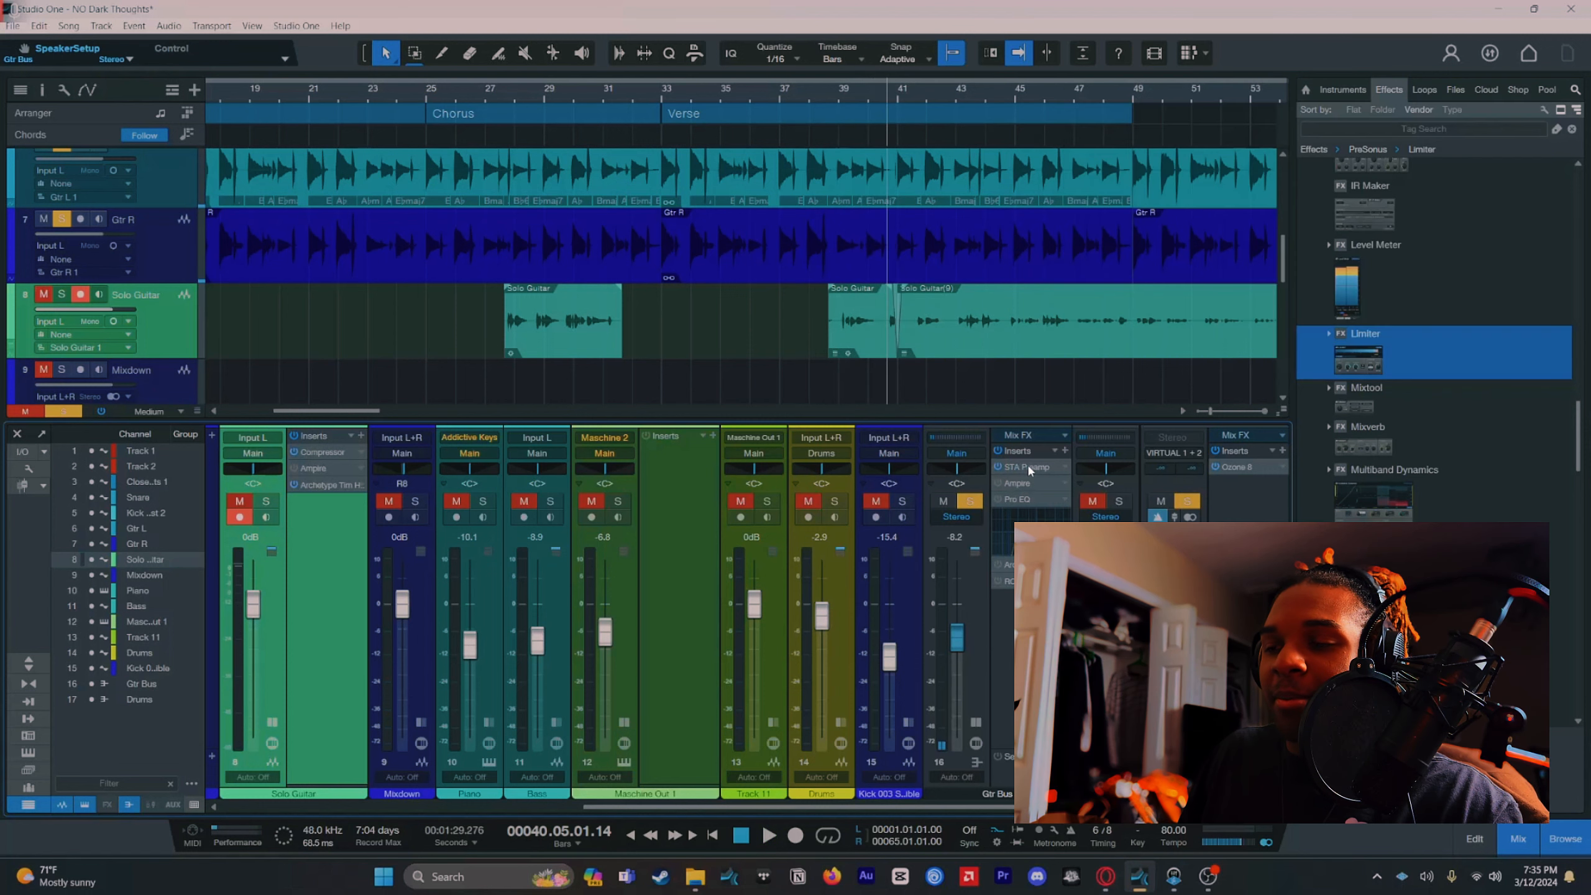
{"action": "left_click", "coordinate": [1028, 469]}
{"action": "key", "text": "space"}
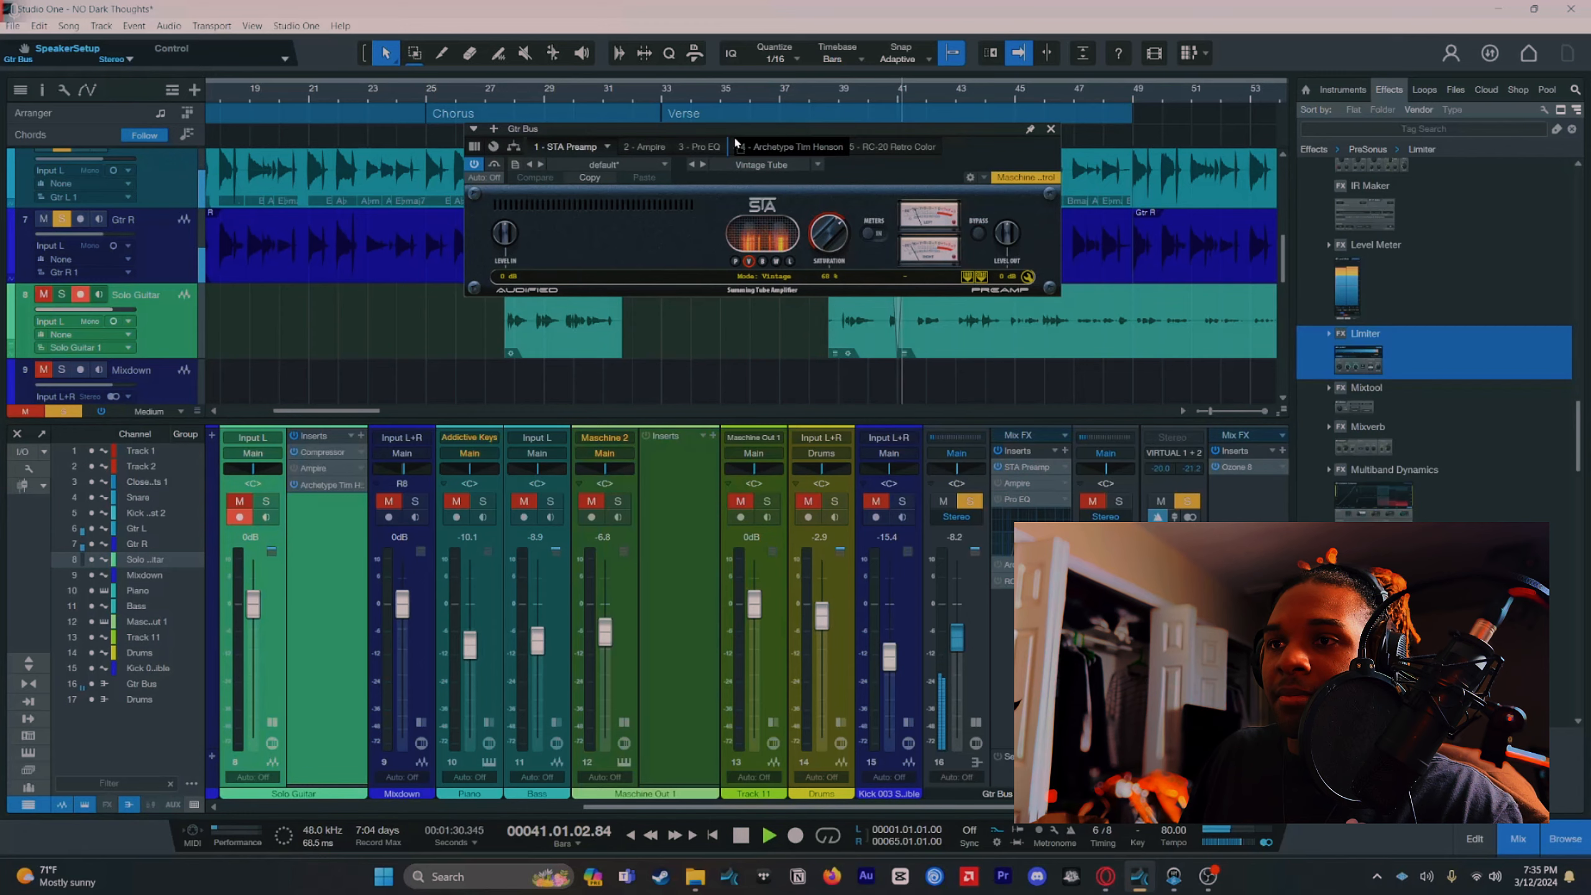
{"action": "left_click_drag", "start_coordinate": [772, 125], "coordinate": [971, 142]}
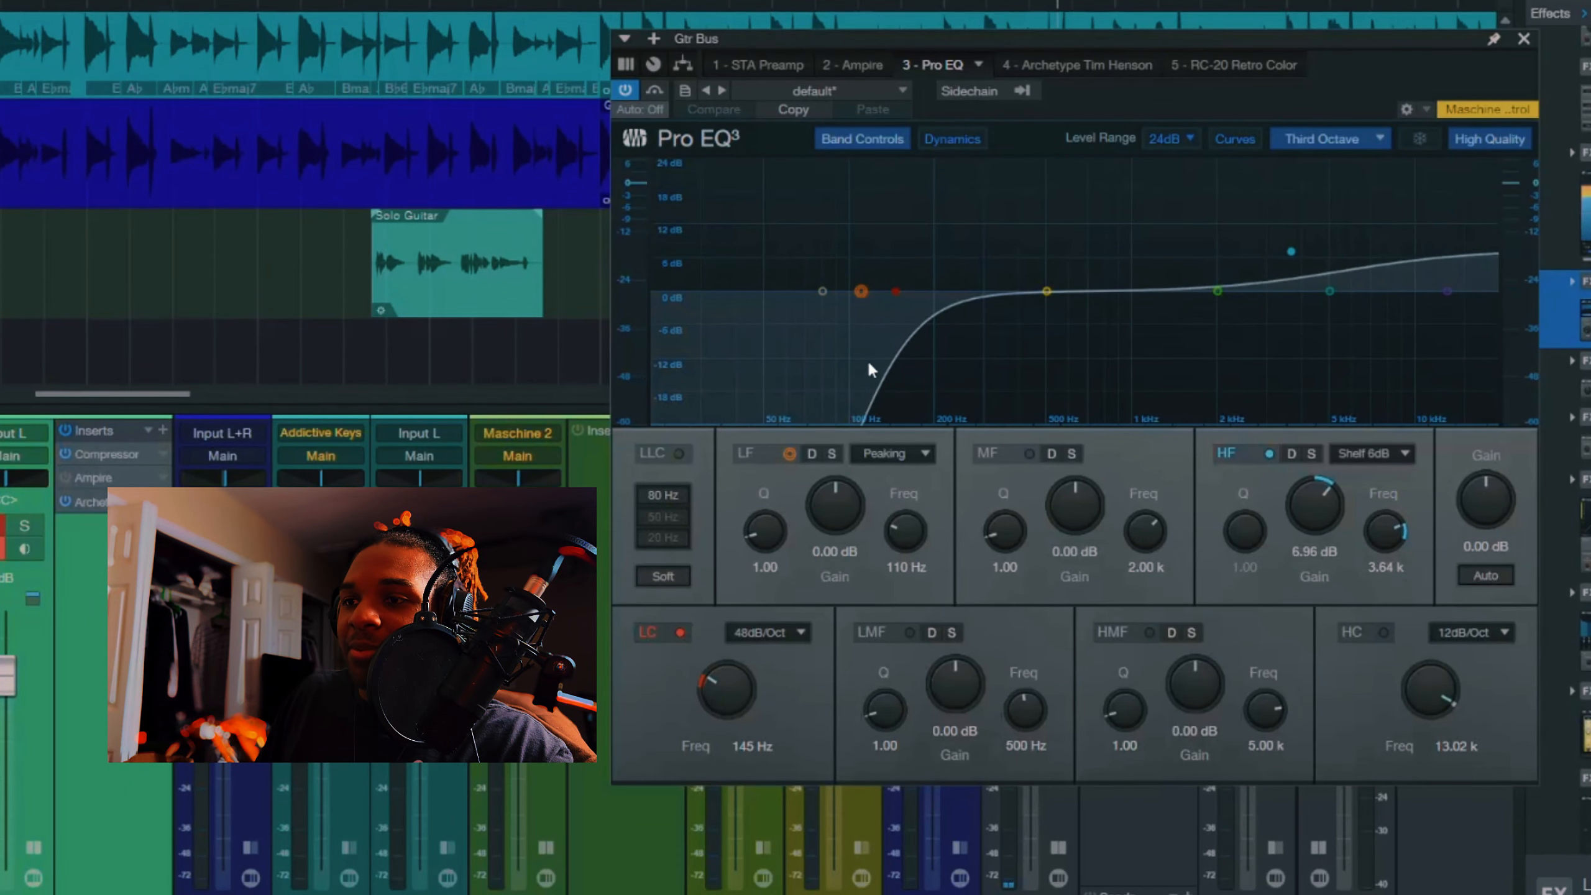
{"action": "key", "text": "space"}
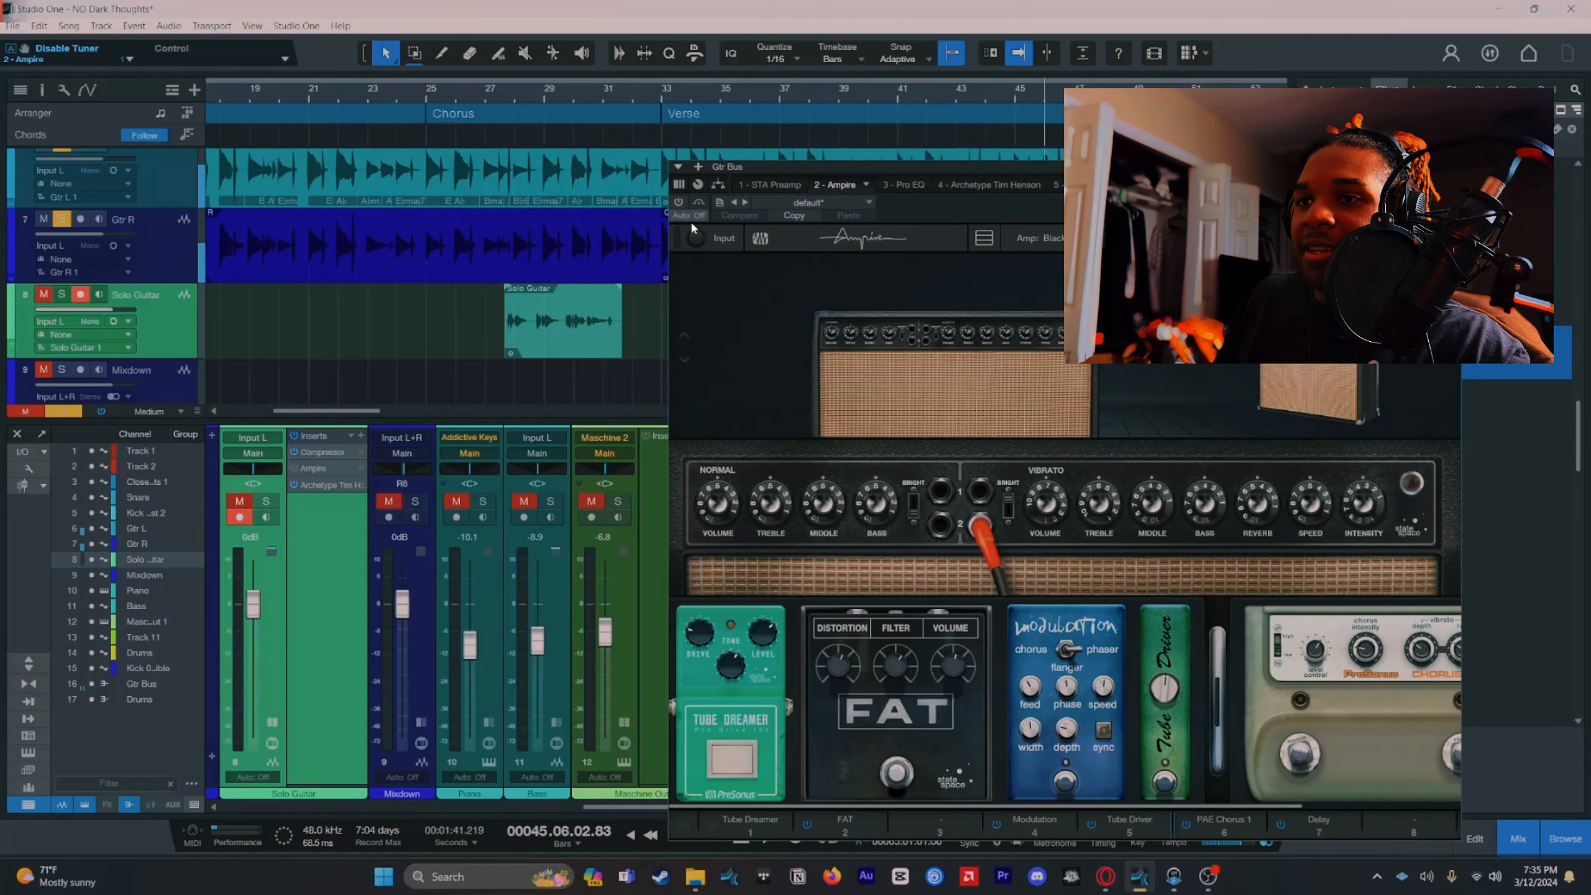
Step: Compare the Gtr Bus sound with its Ampire and Archetype Tim Henson inserts bypassed and active
{"action": "left_click", "coordinate": [679, 202]}
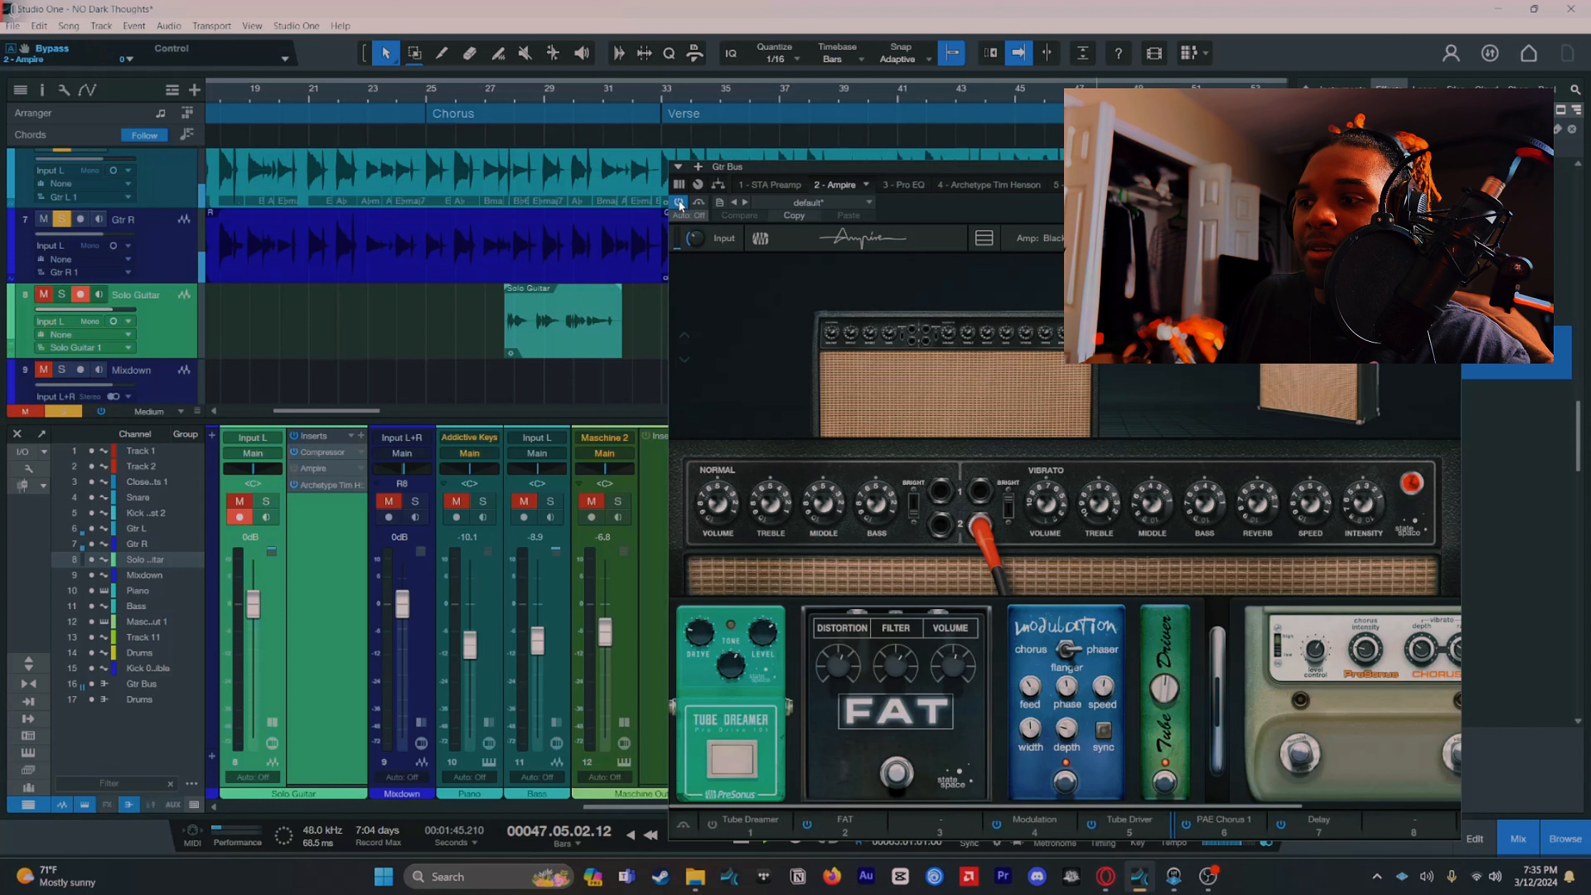
{"action": "left_click", "coordinate": [1006, 184]}
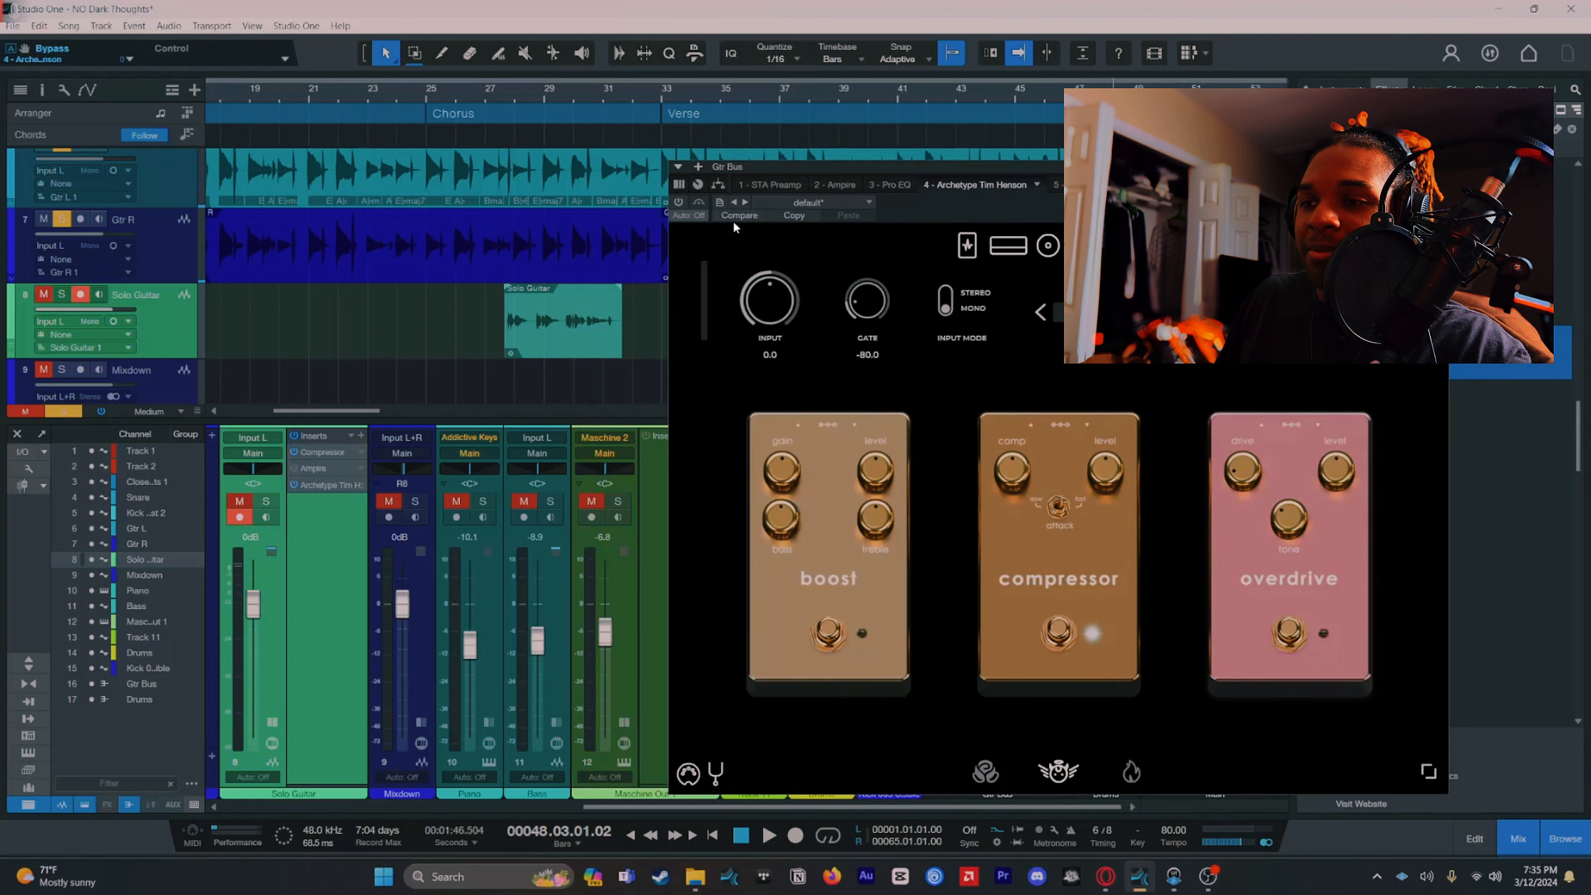
{"action": "left_click", "coordinate": [679, 202]}
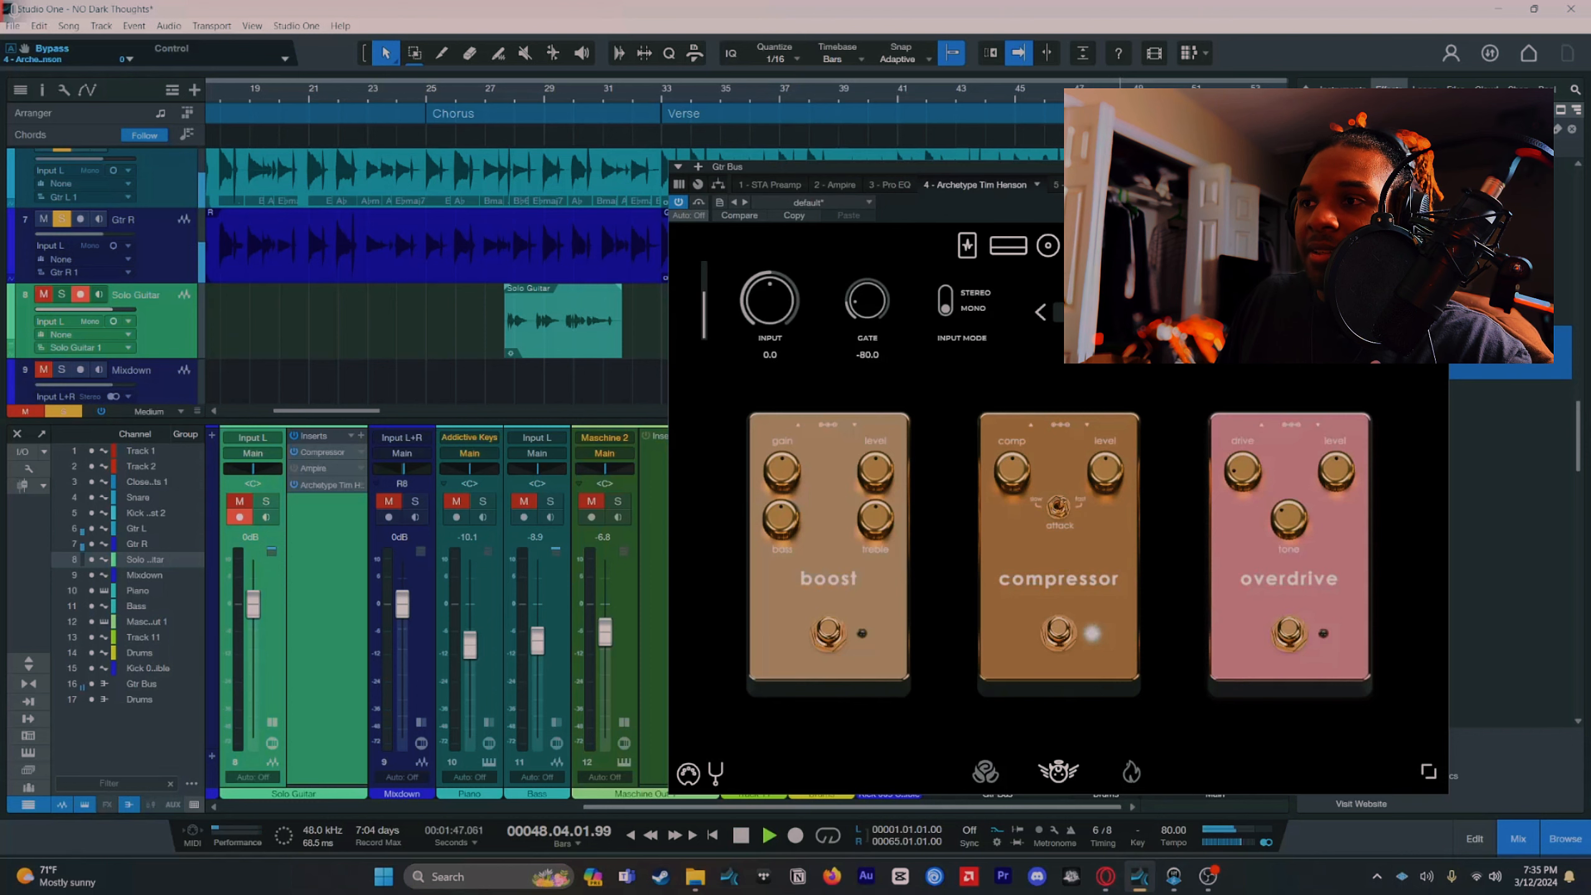
Step: Review the amp and cabinet sections of the Archetype Tim Henson insert on the Gtr Bus
{"action": "left_click_drag", "start_coordinate": [1130, 167], "coordinate": [911, 187]}
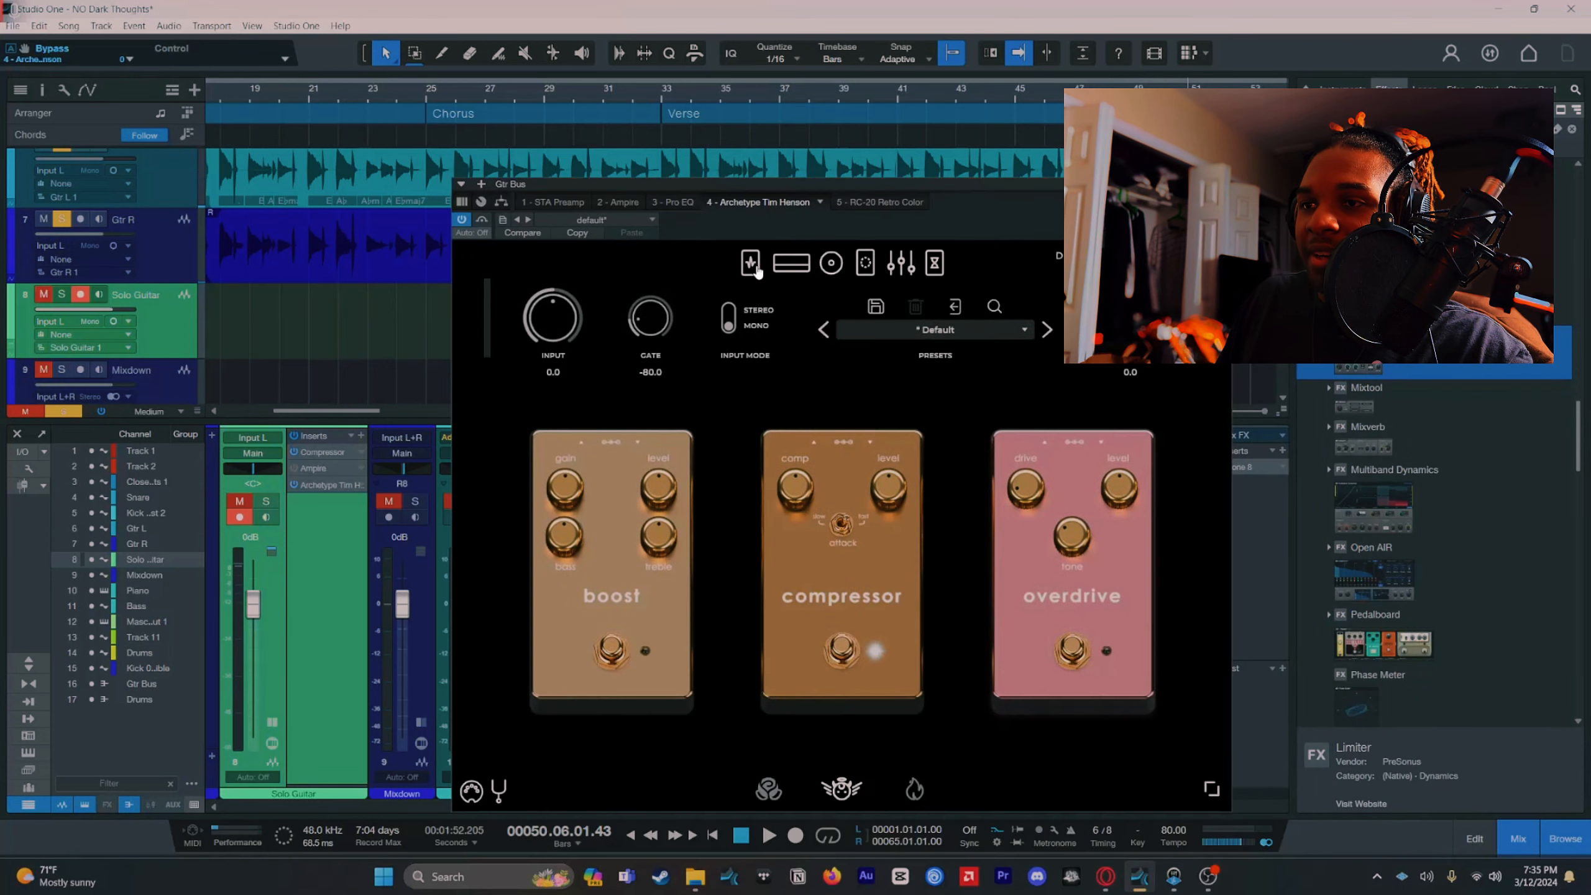
{"action": "left_click", "coordinate": [792, 265]}
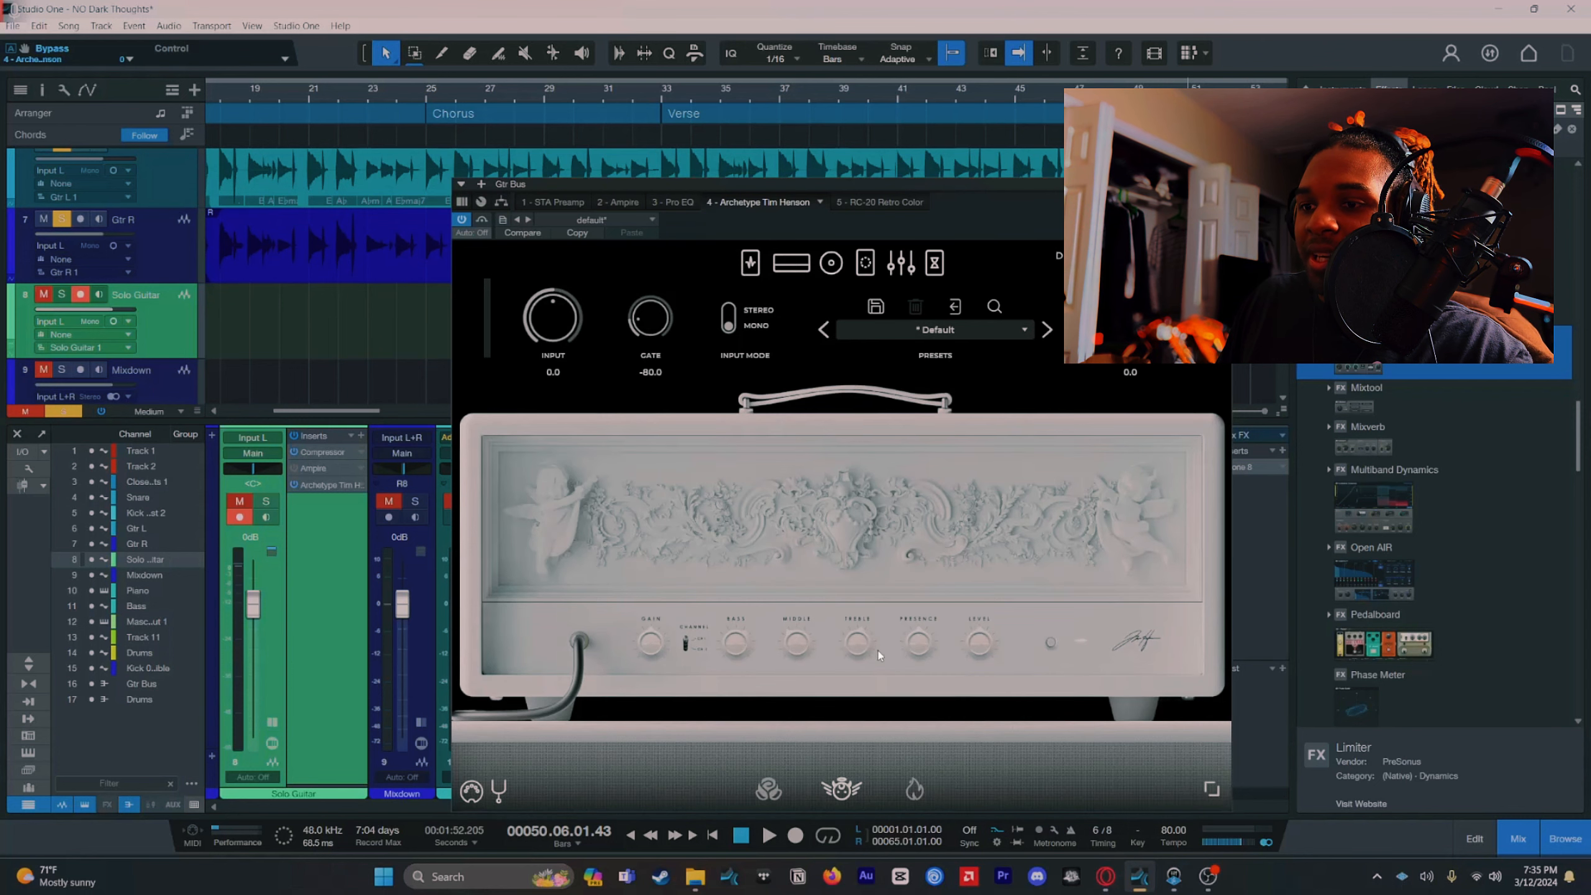
{"action": "left_click", "coordinate": [830, 267]}
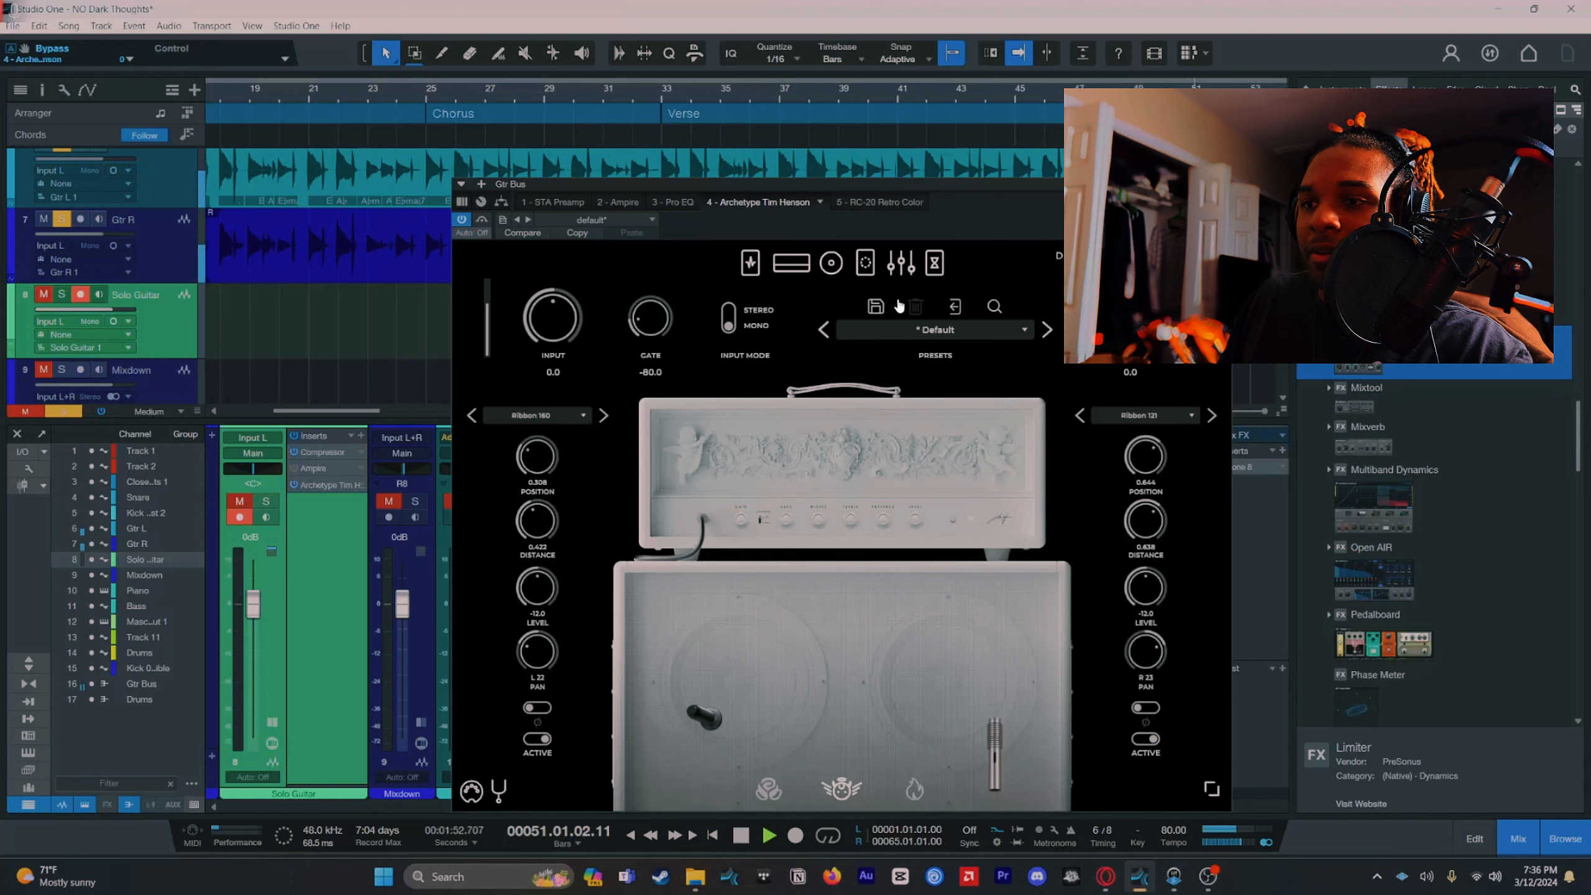
Step: Open the RC-20 Retro Color insert on the Gtr Bus and audition its effect during playback
{"action": "left_click", "coordinate": [876, 204]}
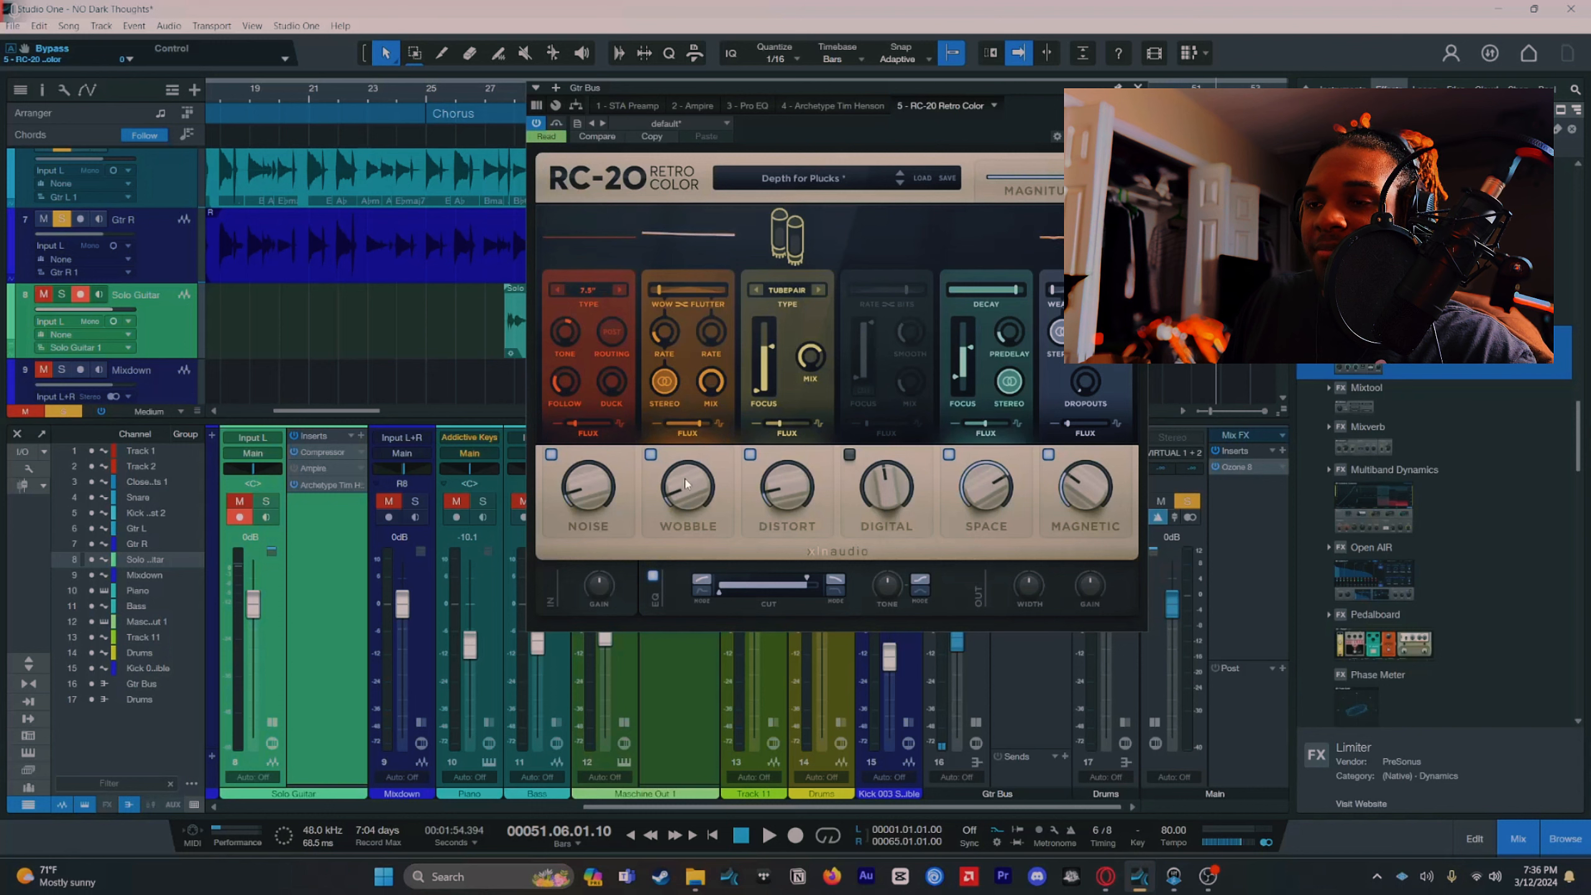
{"action": "key", "text": "space"}
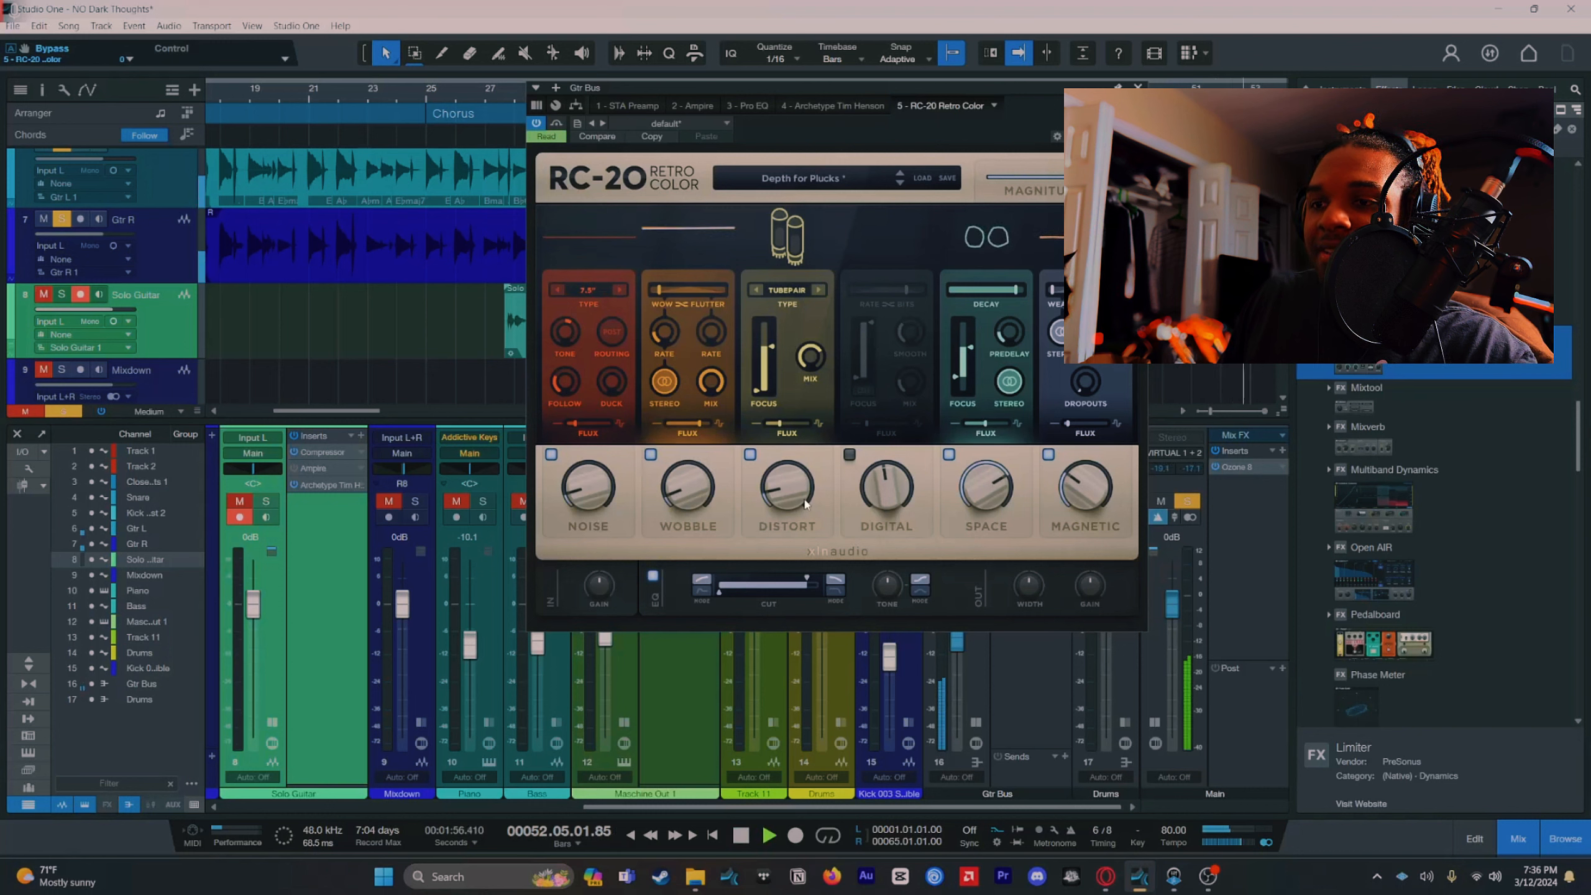
{"action": "key", "text": "space"}
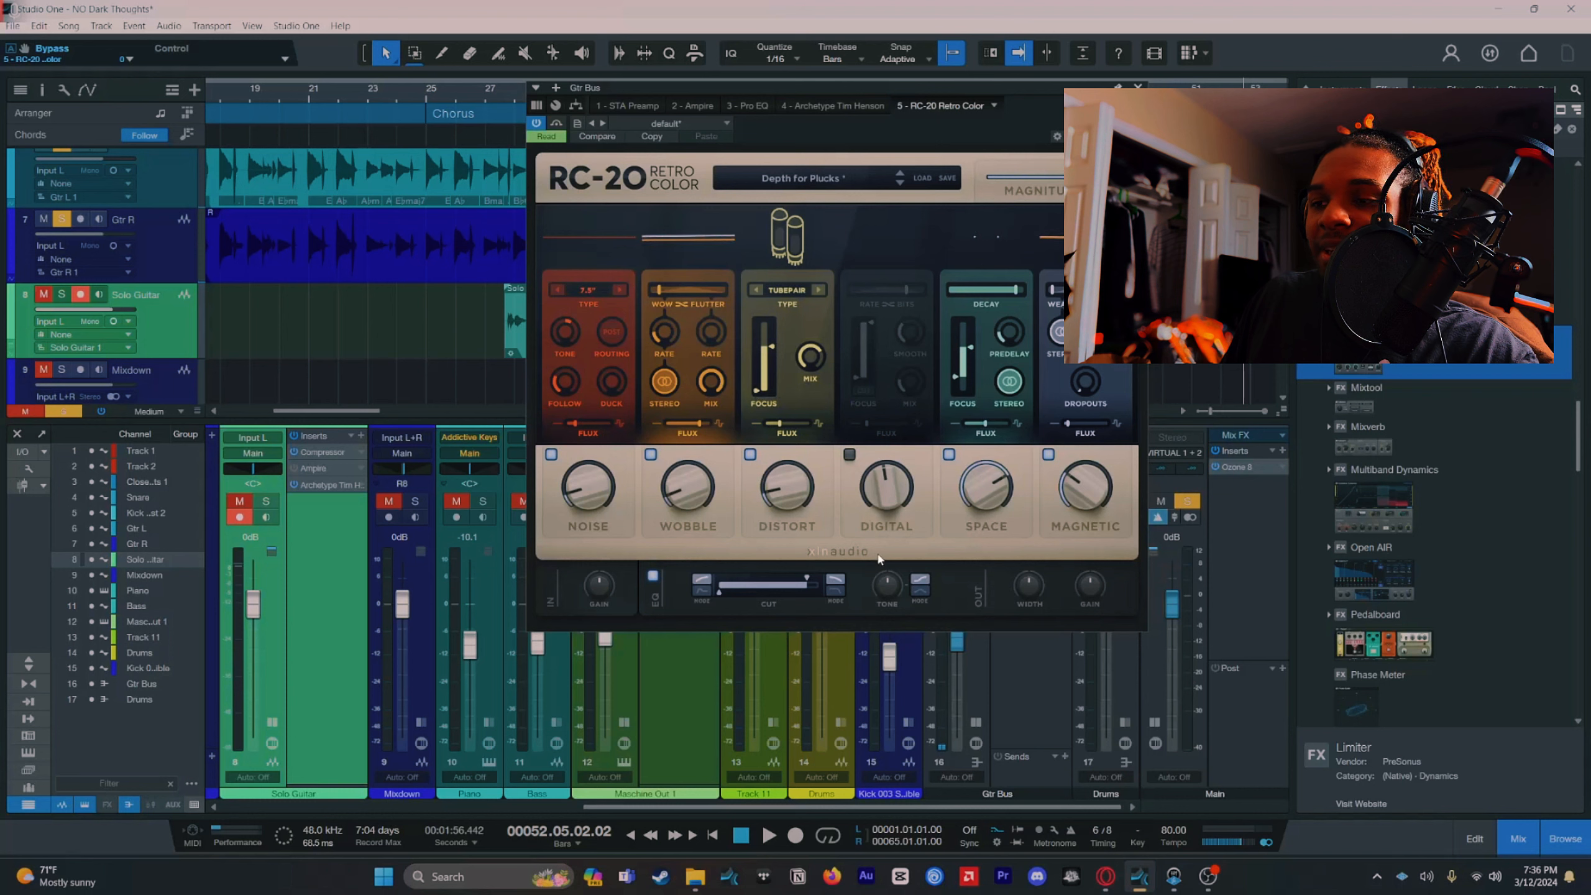
{"action": "key", "text": "space"}
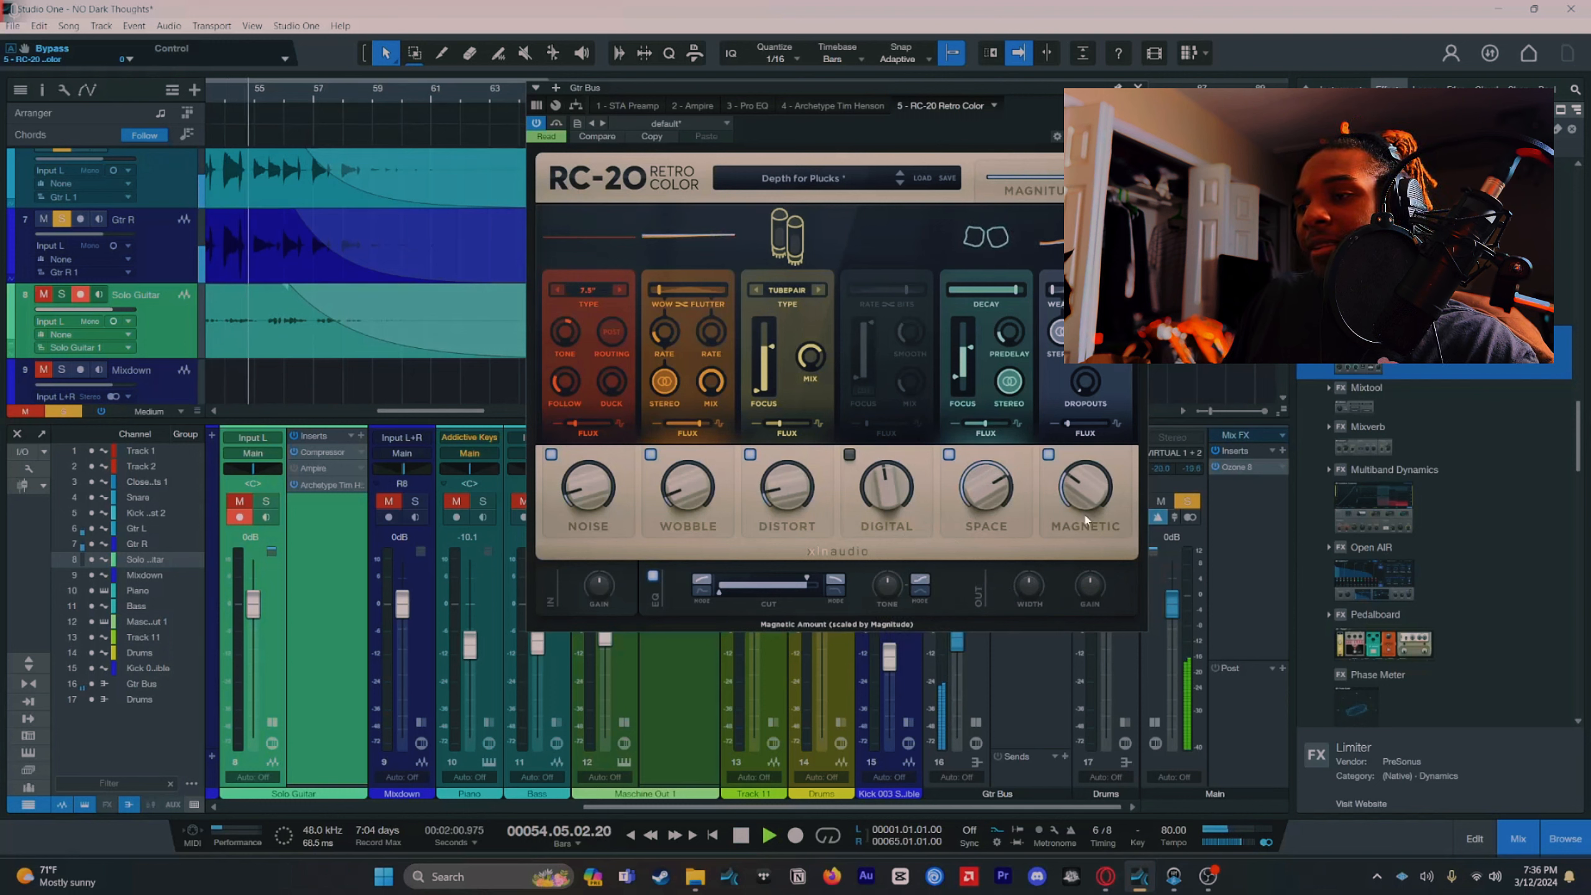
{"action": "key", "text": "space"}
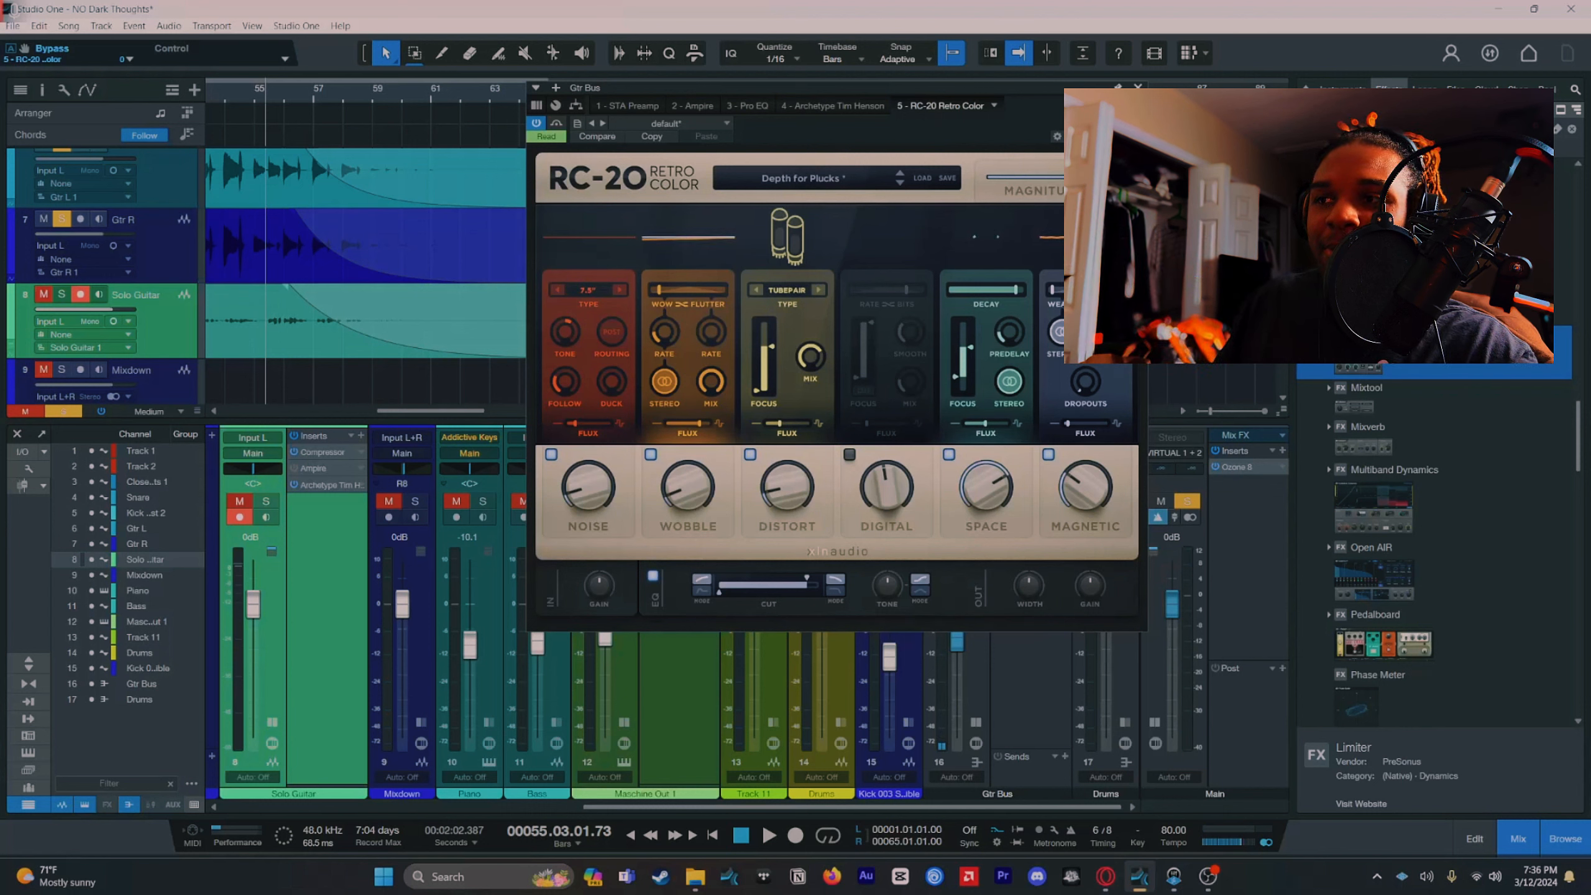
Step: Solo the Solo Guitar track and play its part in the intro
{"action": "scroll", "coordinate": [396, 293], "scroll_direction": "down", "scroll_amount": 3}
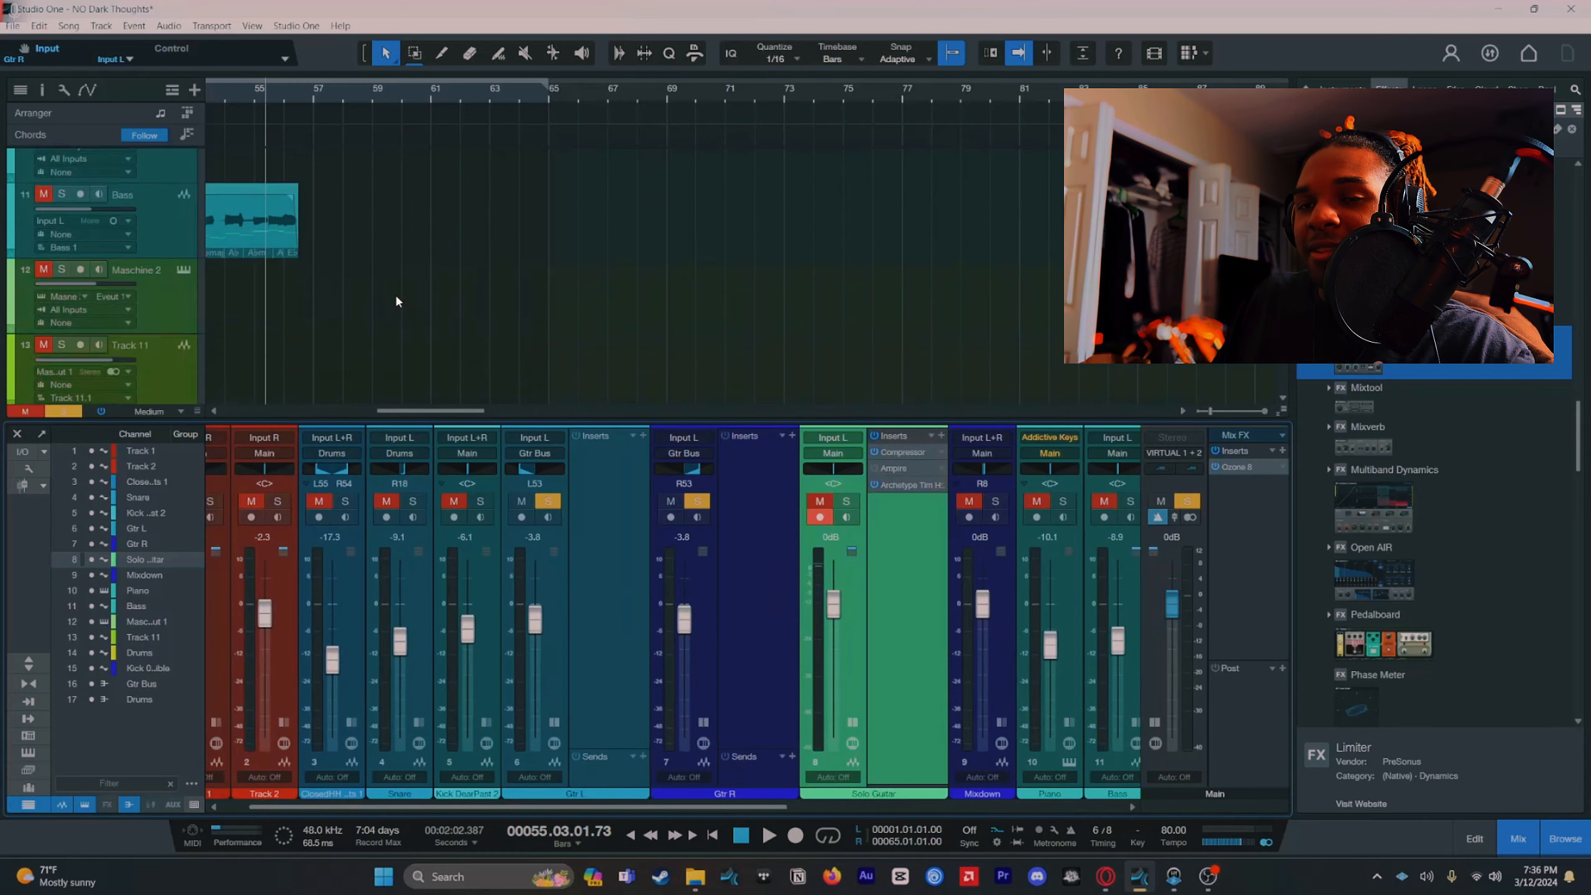
{"action": "scroll", "coordinate": [391, 294], "scroll_direction": "up", "scroll_amount": 5}
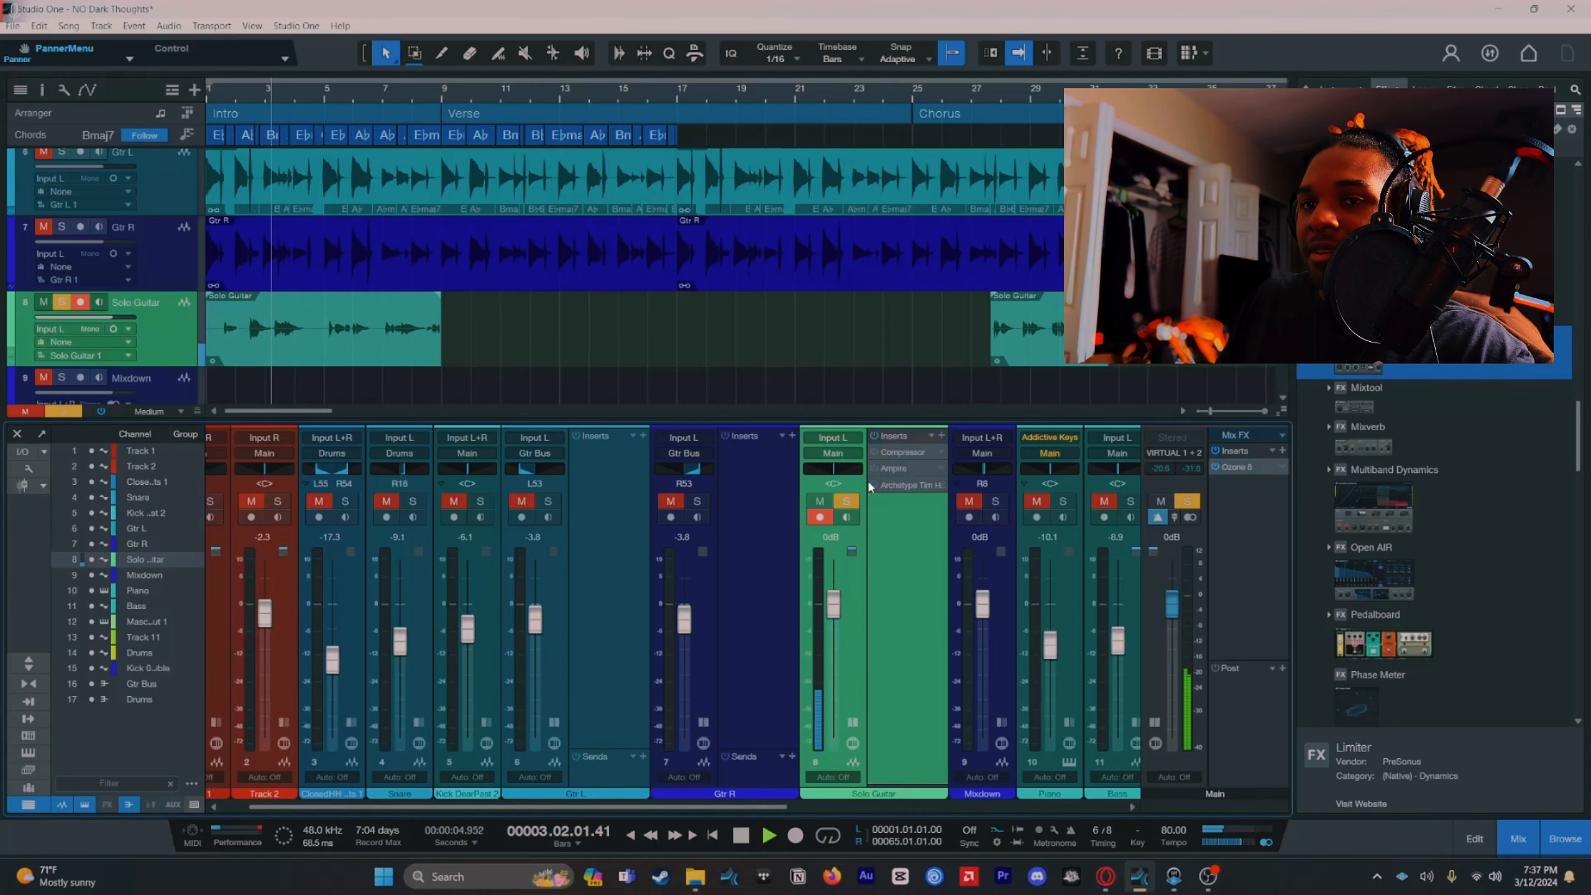
{"action": "key", "text": "space"}
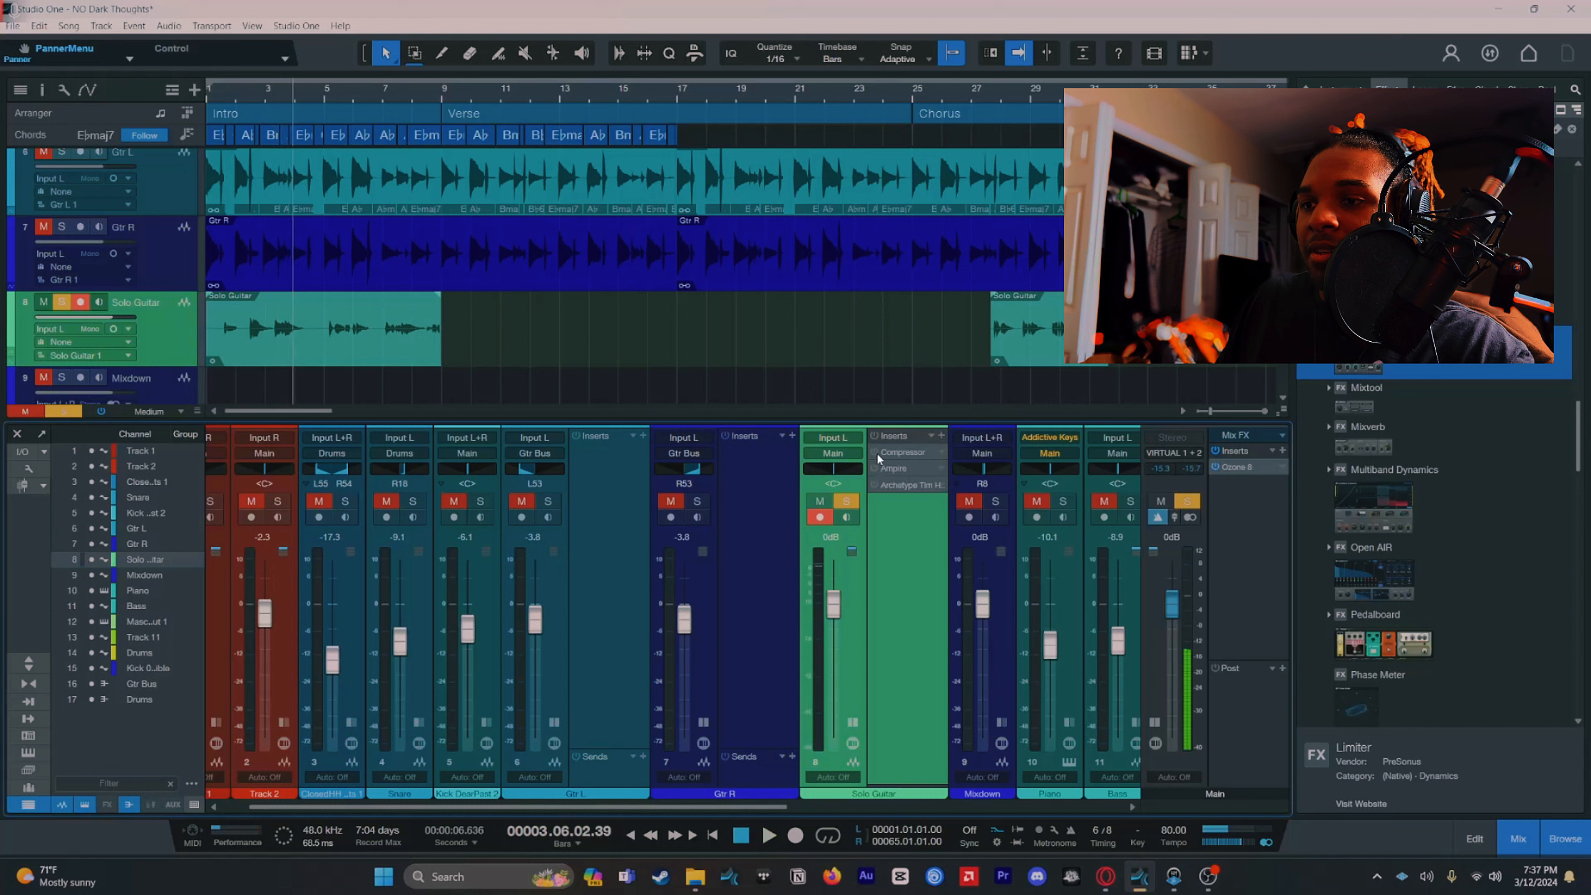
Step: Review the Solo Guitar track's Compressor and compare its sound with Ampire active and bypassed, playing from bar 2
{"action": "double_click", "coordinate": [895, 452]}
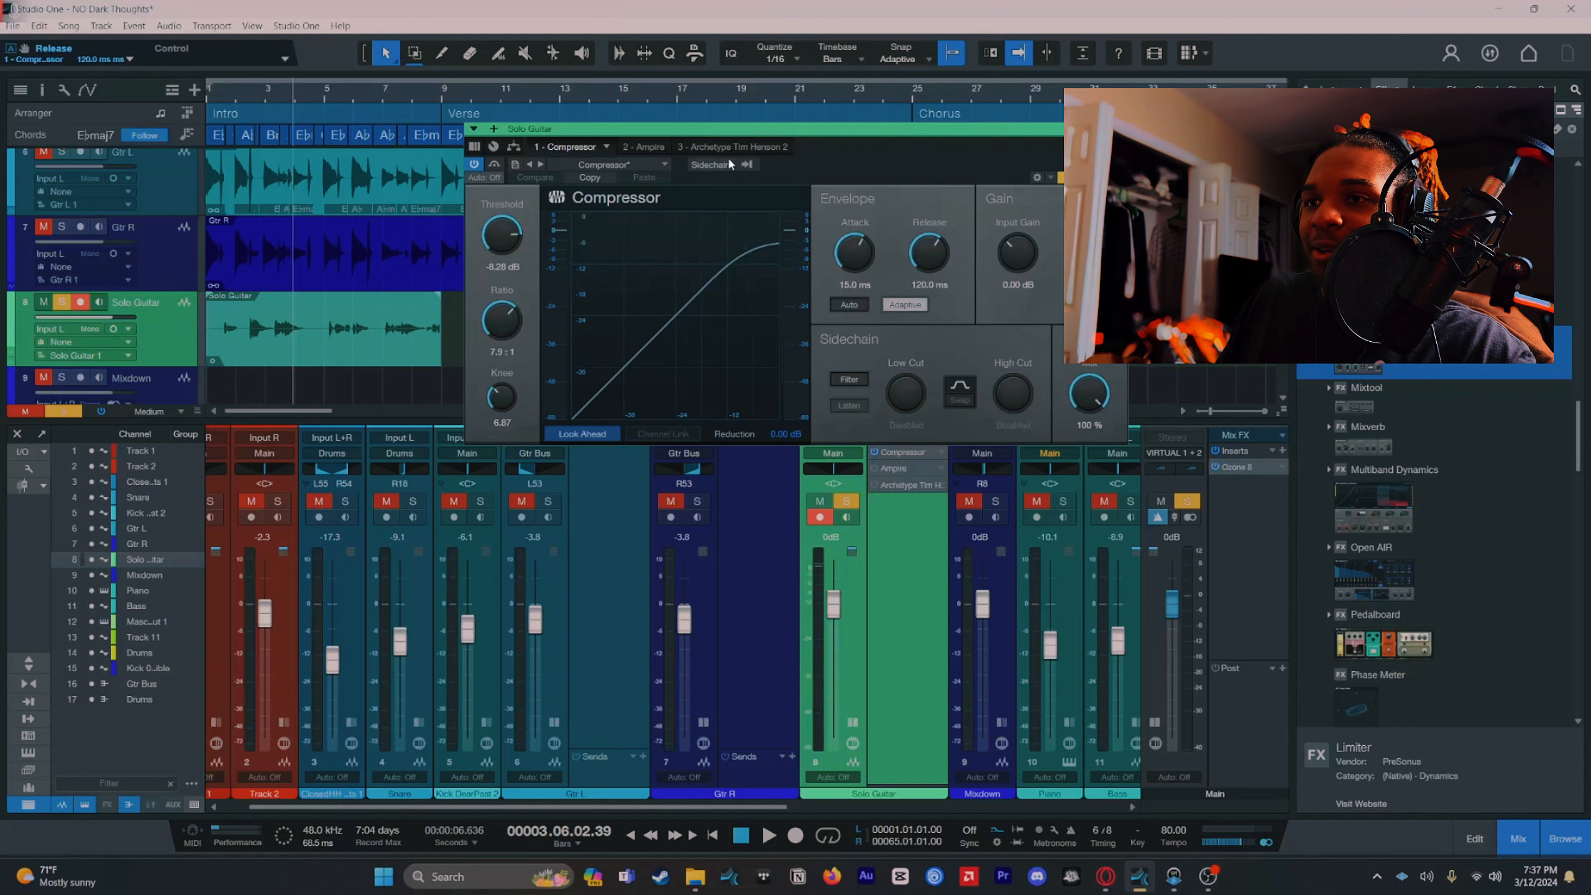
{"action": "left_click", "coordinate": [704, 148]}
{"action": "left_click", "coordinate": [633, 149]}
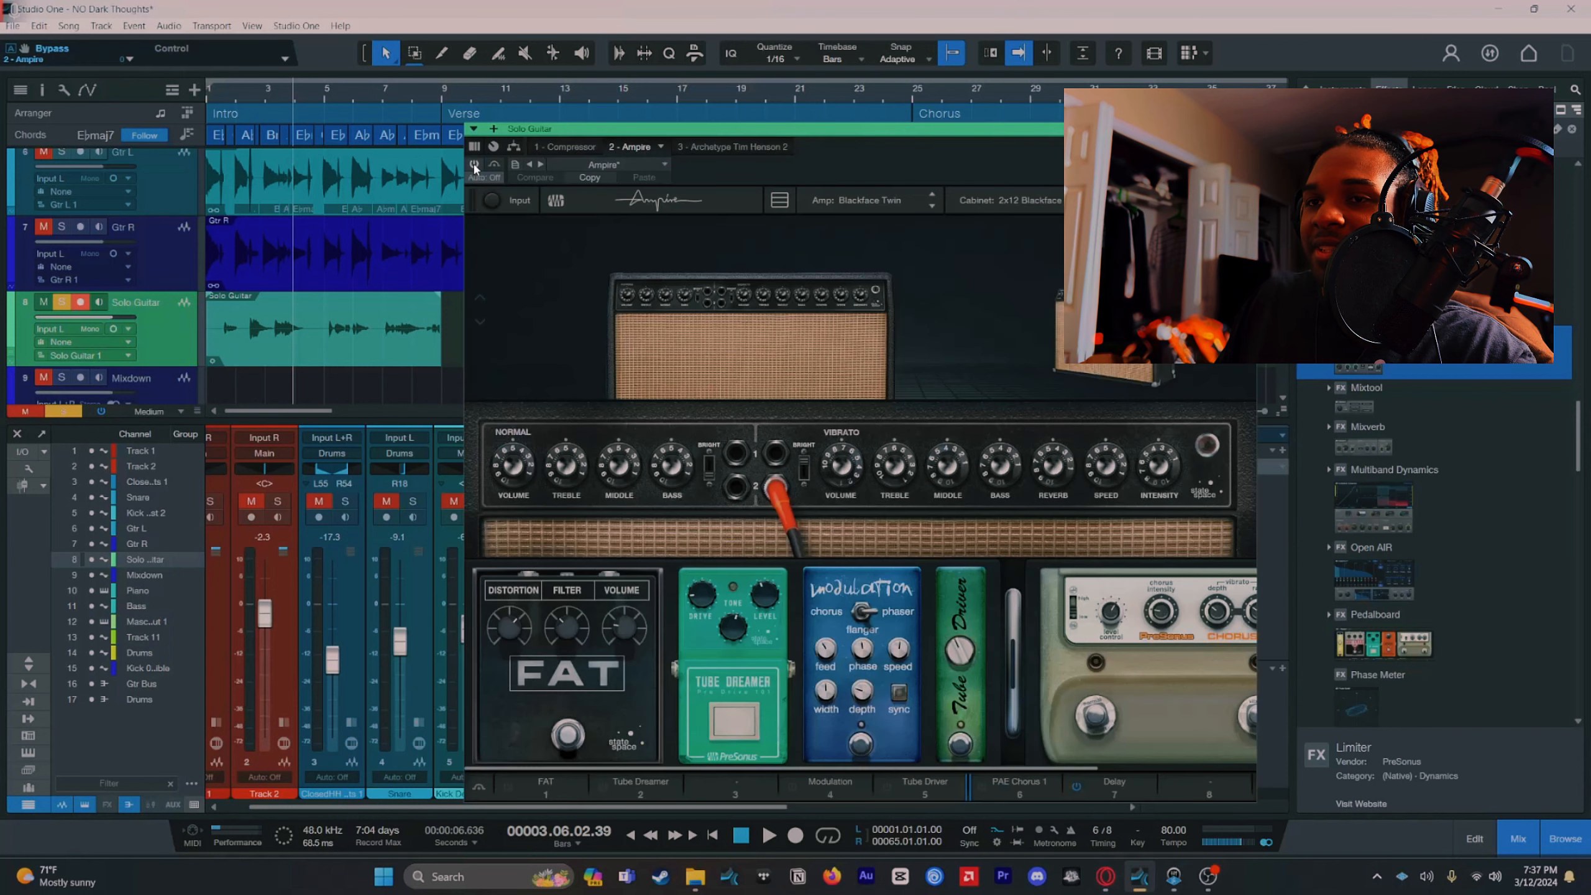
{"action": "left_click", "coordinate": [248, 93]}
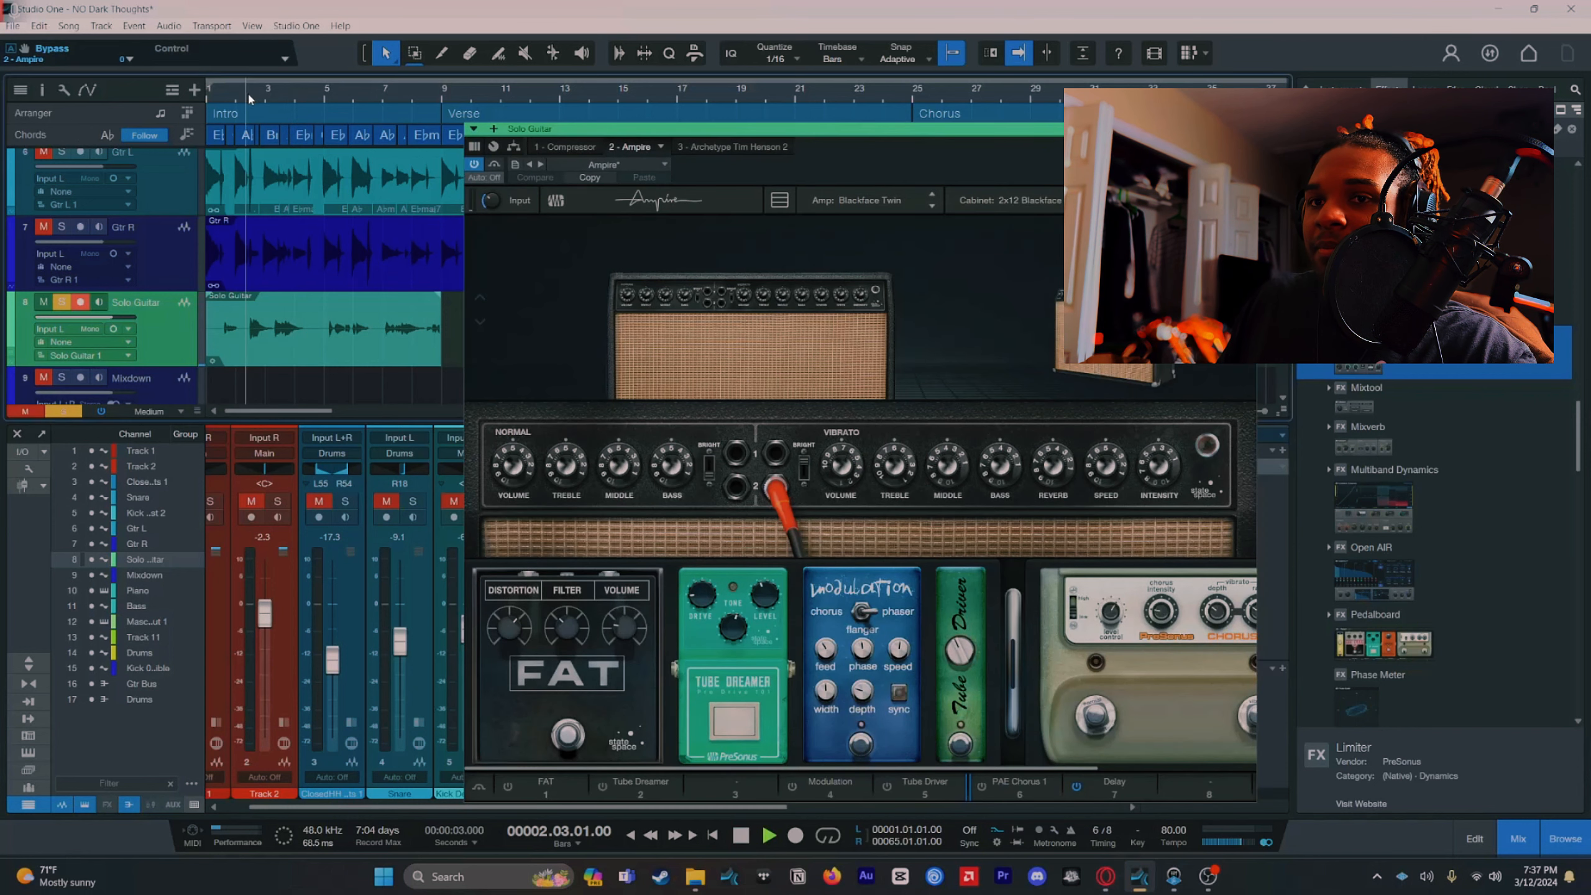
{"action": "key", "text": "space"}
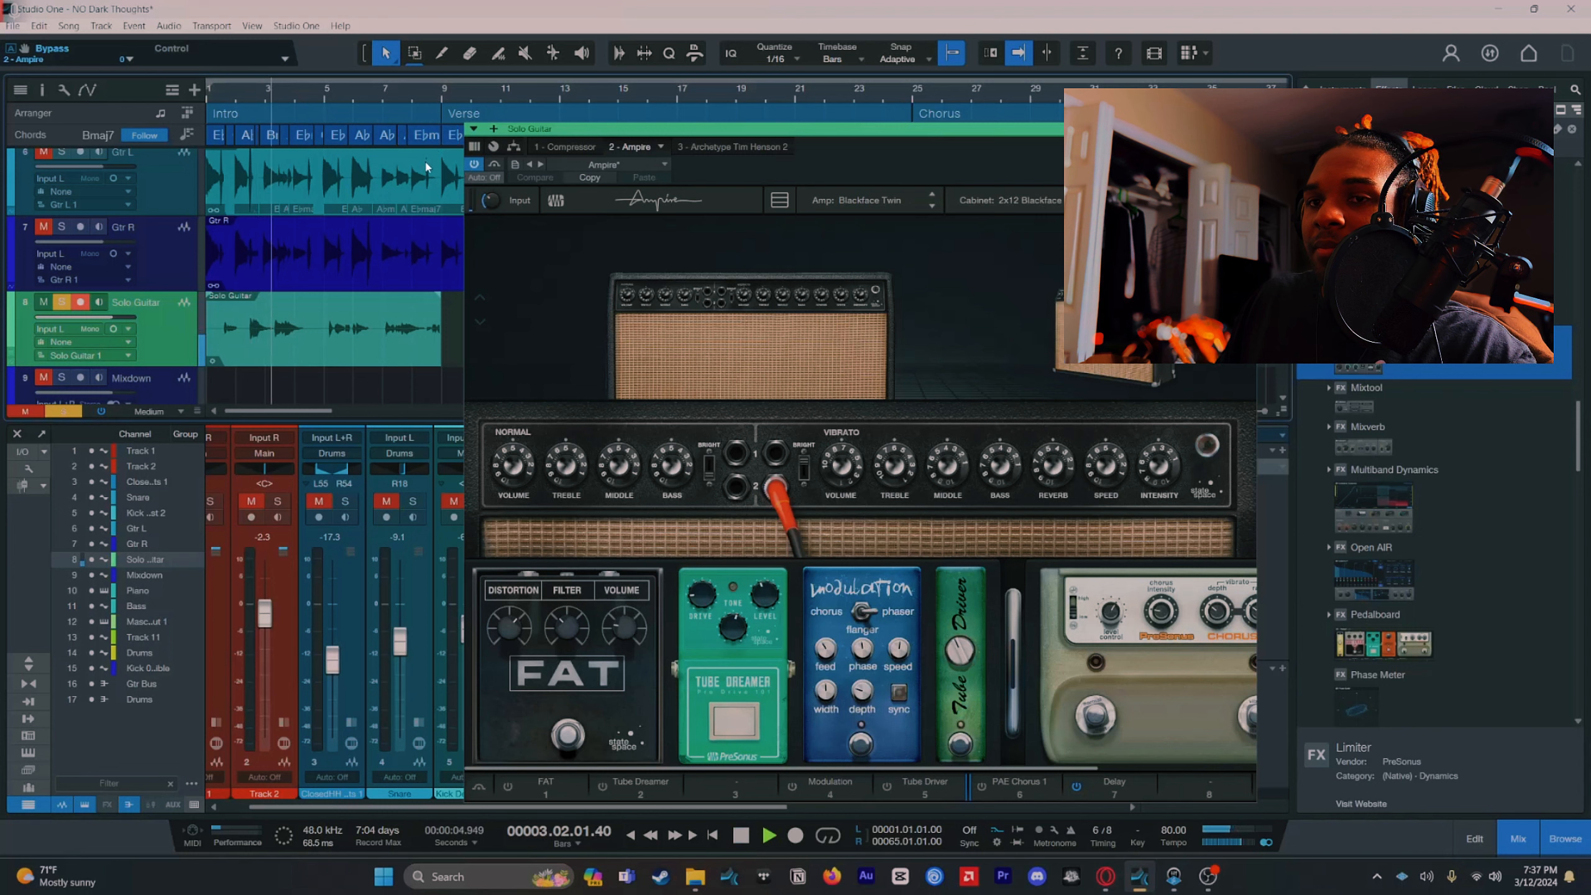
{"action": "key", "text": "space"}
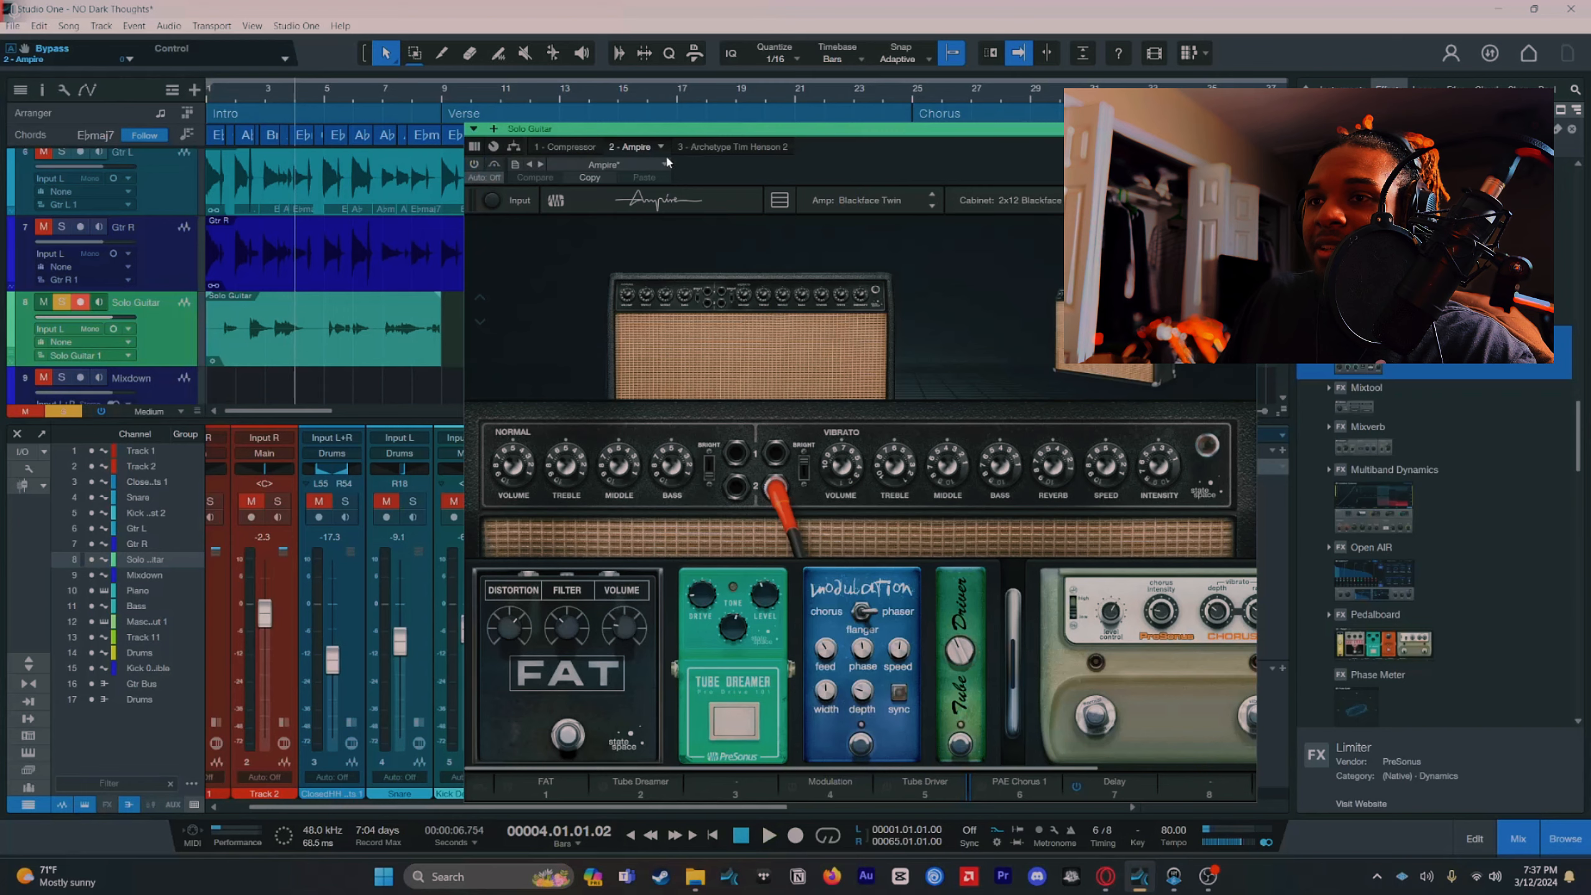
Step: Audition the Solo Guitar track's Archetype Tim Henson insert and review its pedal, amp, multivoicer, cabinet and EQ sections
{"action": "left_click", "coordinate": [721, 146]}
{"action": "key", "text": "space"}
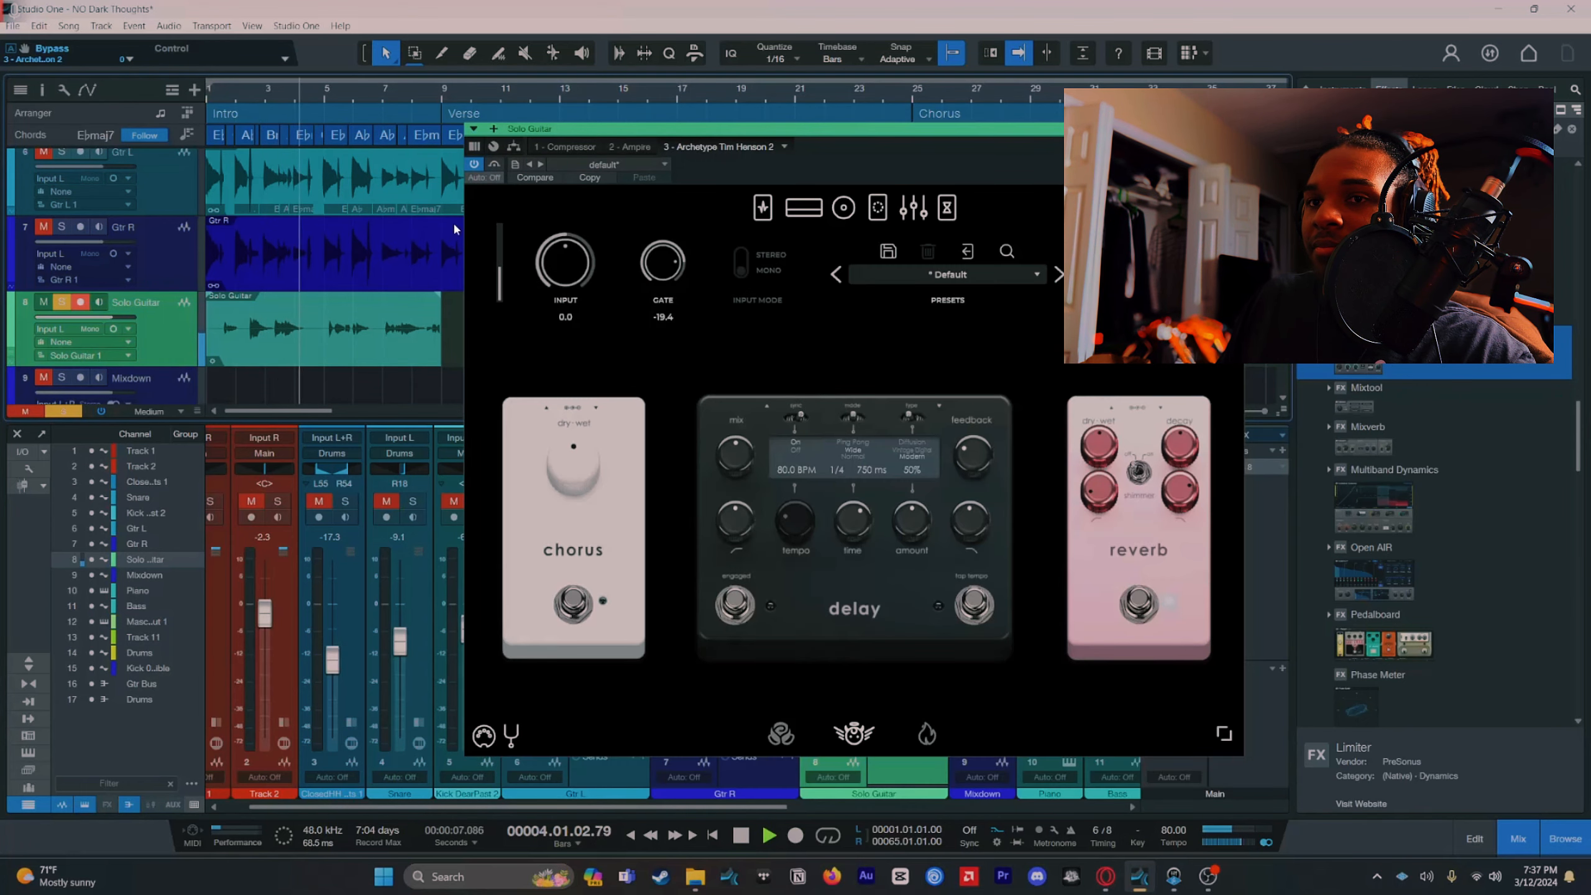
{"action": "key", "text": "space"}
{"action": "left_click", "coordinate": [814, 212]}
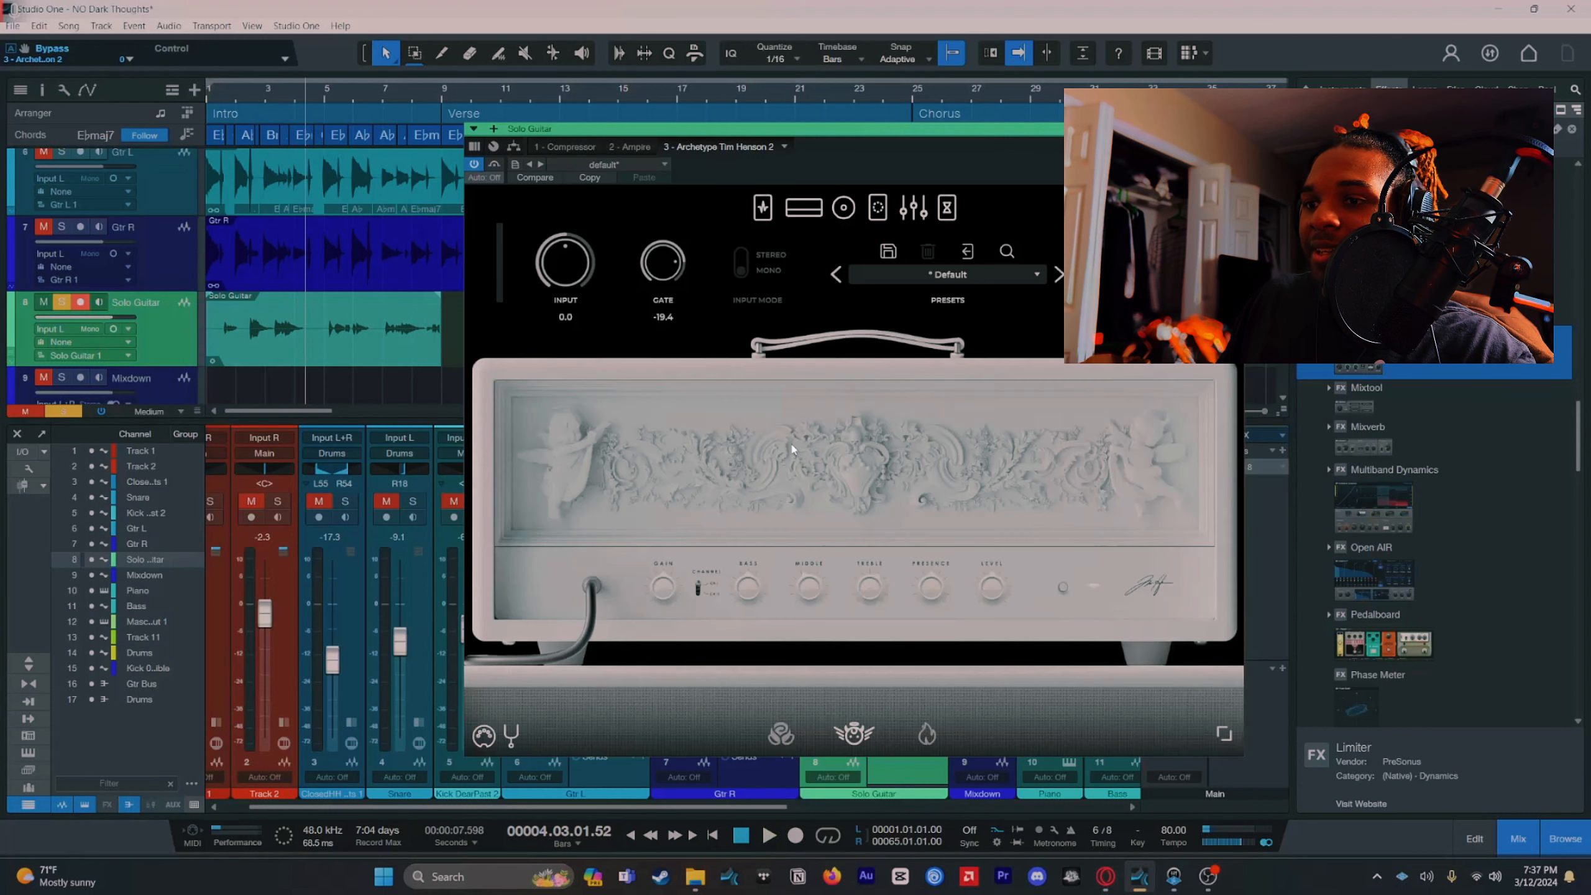
{"action": "left_click", "coordinate": [760, 208]}
{"action": "left_click", "coordinate": [879, 212]}
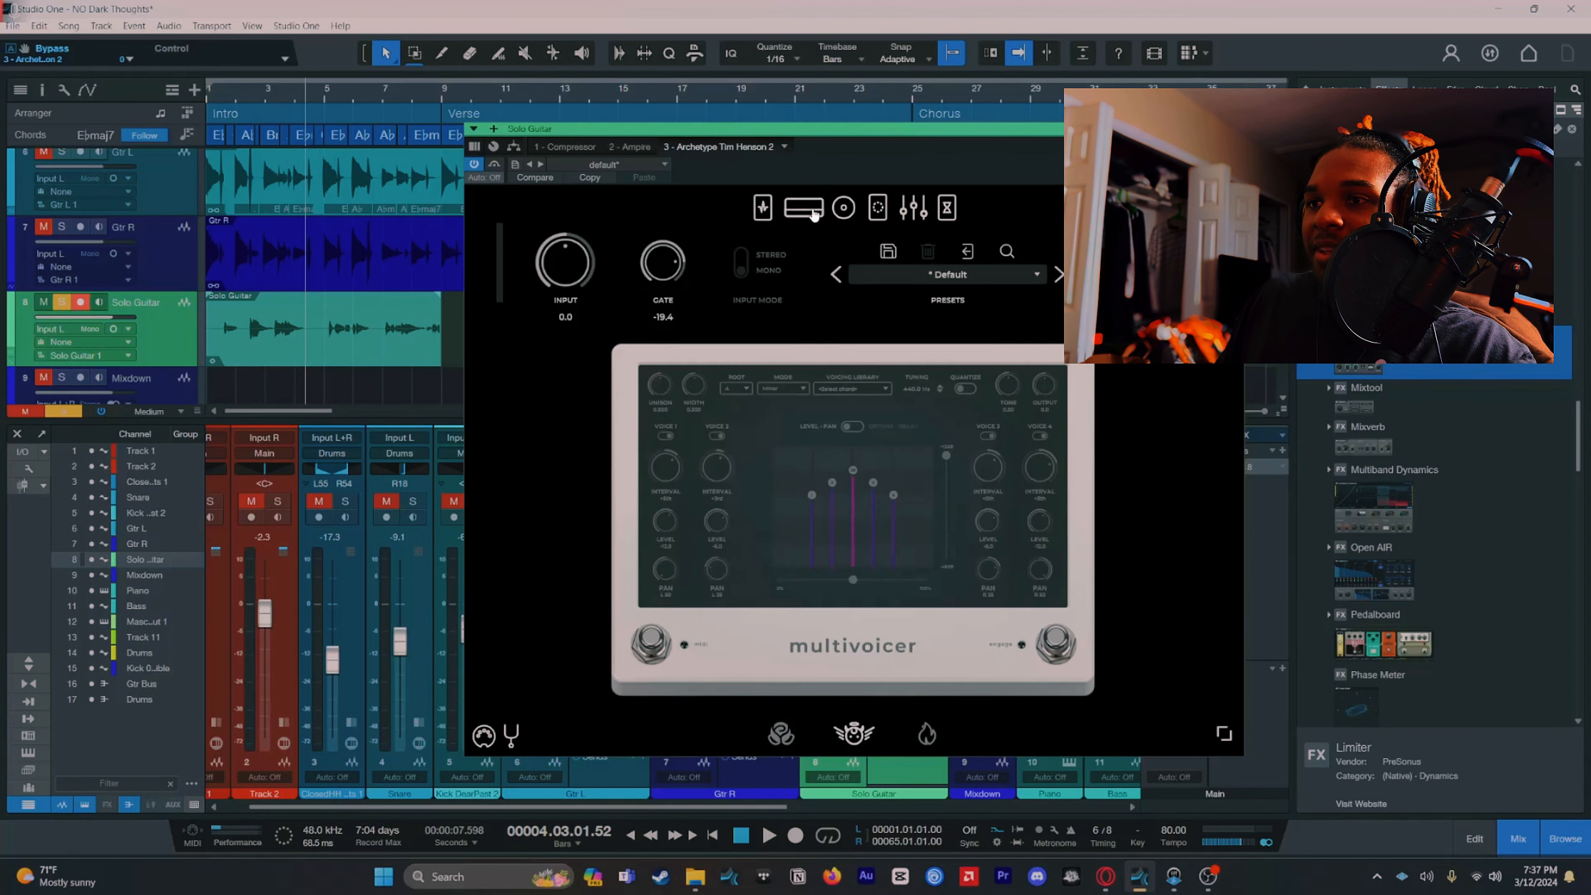
{"action": "left_click", "coordinate": [844, 208]}
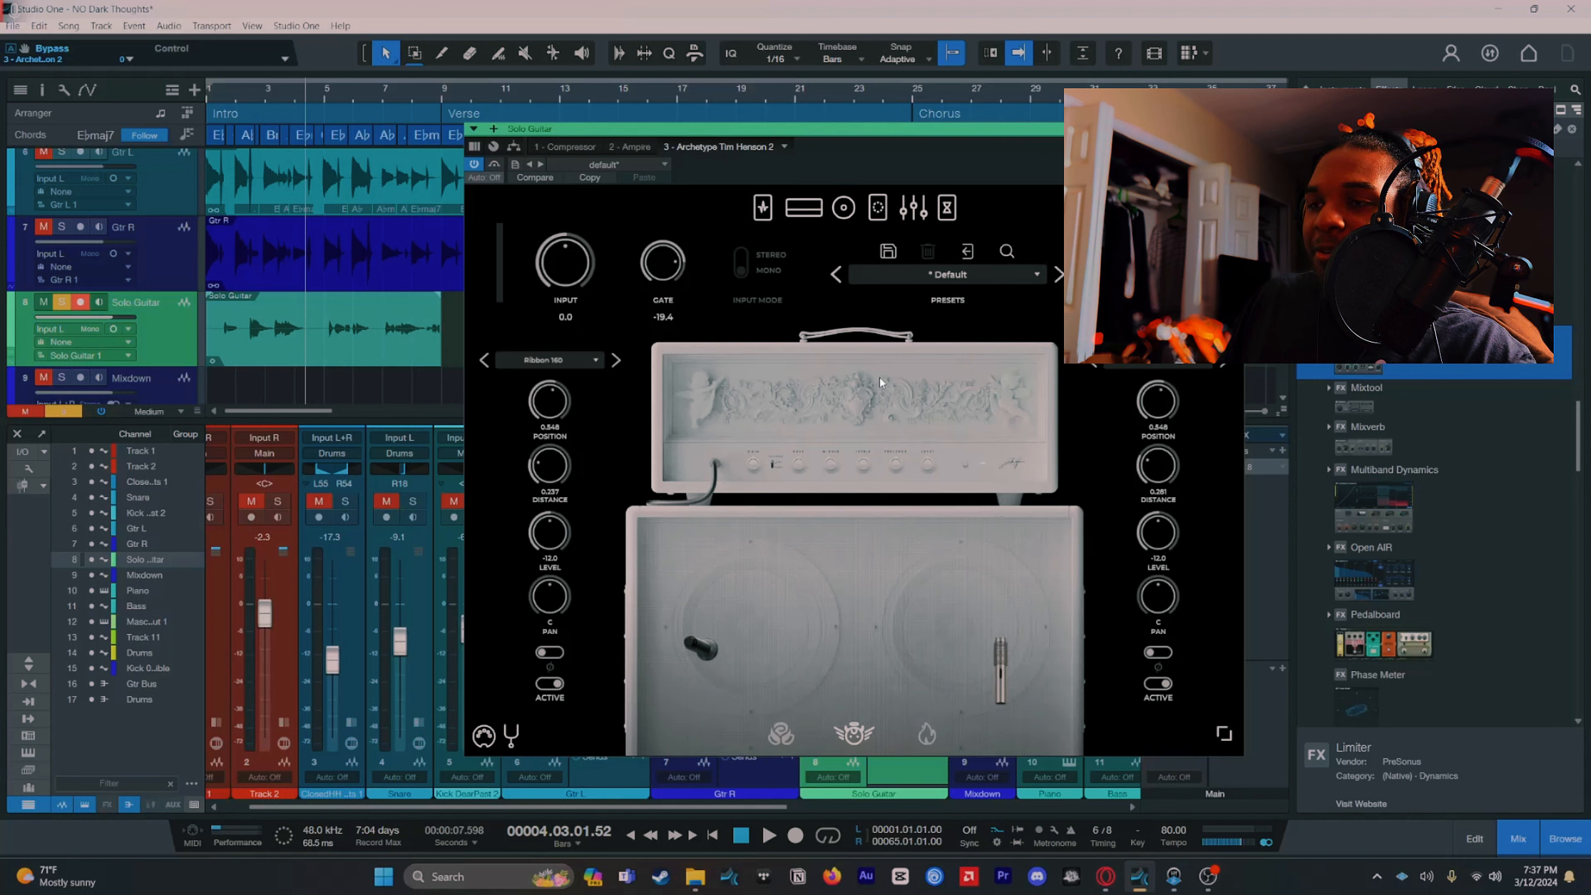
{"action": "left_click", "coordinate": [914, 210]}
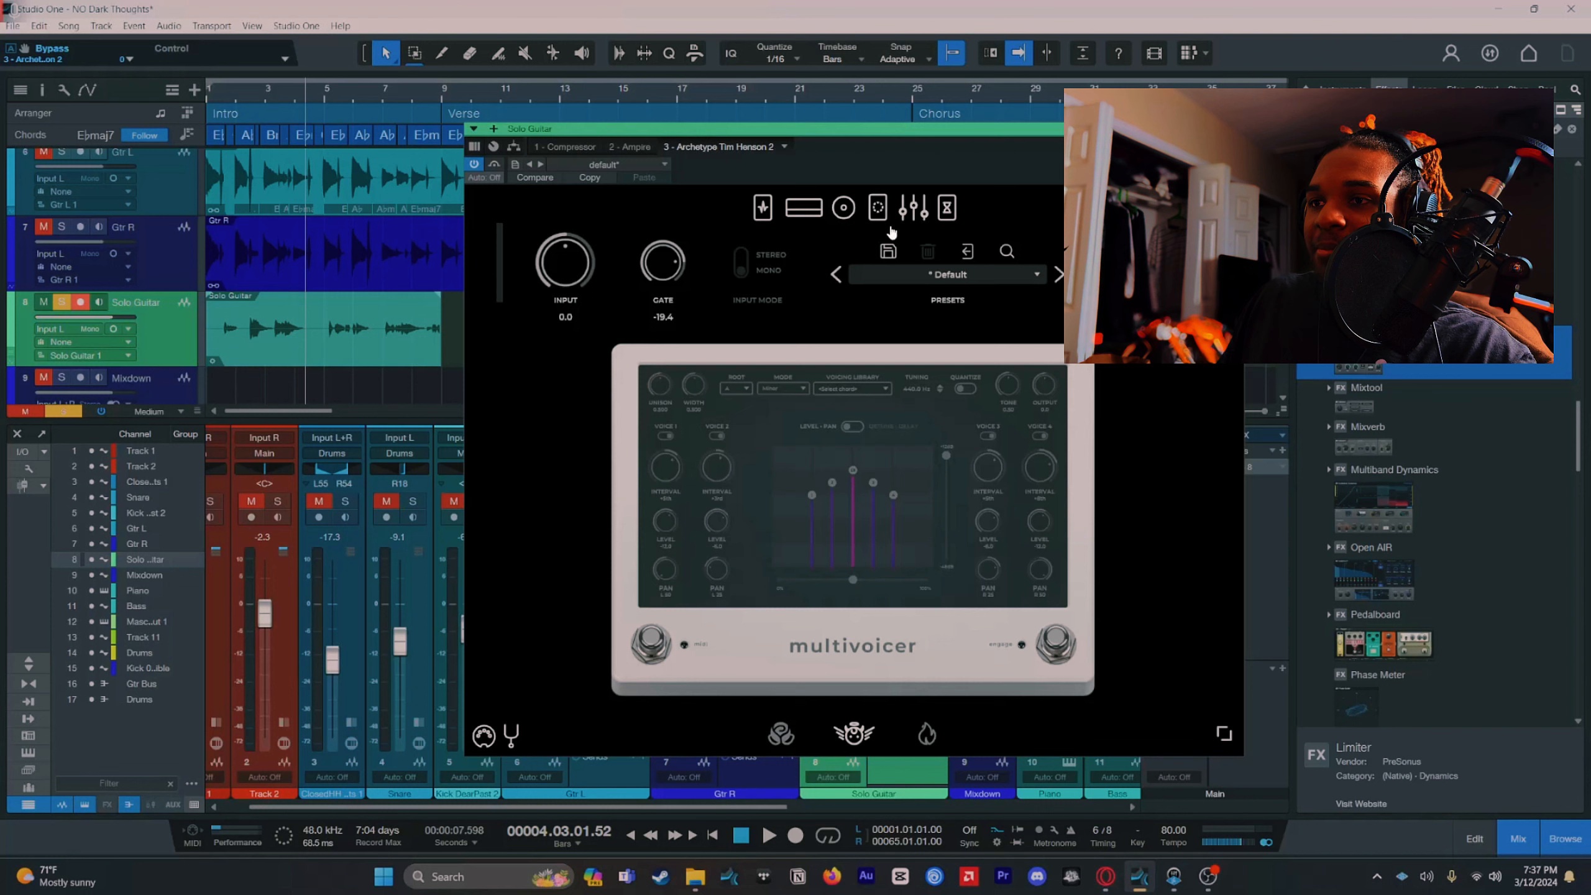
{"action": "left_click", "coordinate": [948, 213]}
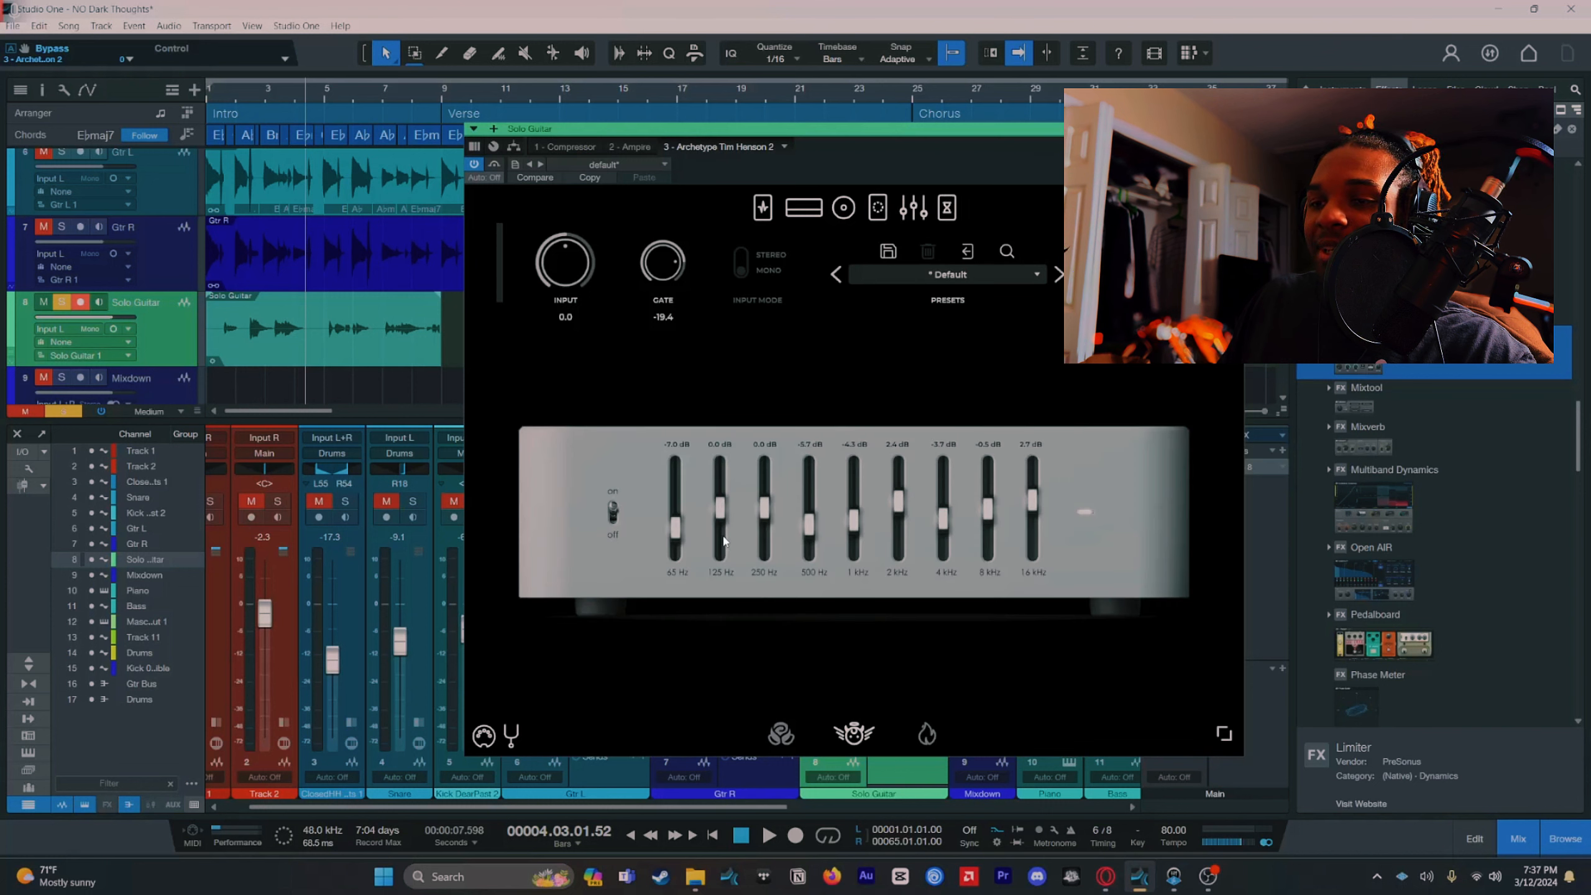
Step: Compare the solo guitar in playback with the Archetype Tim Henson equalizer switched off and on
{"action": "left_click", "coordinate": [613, 513]}
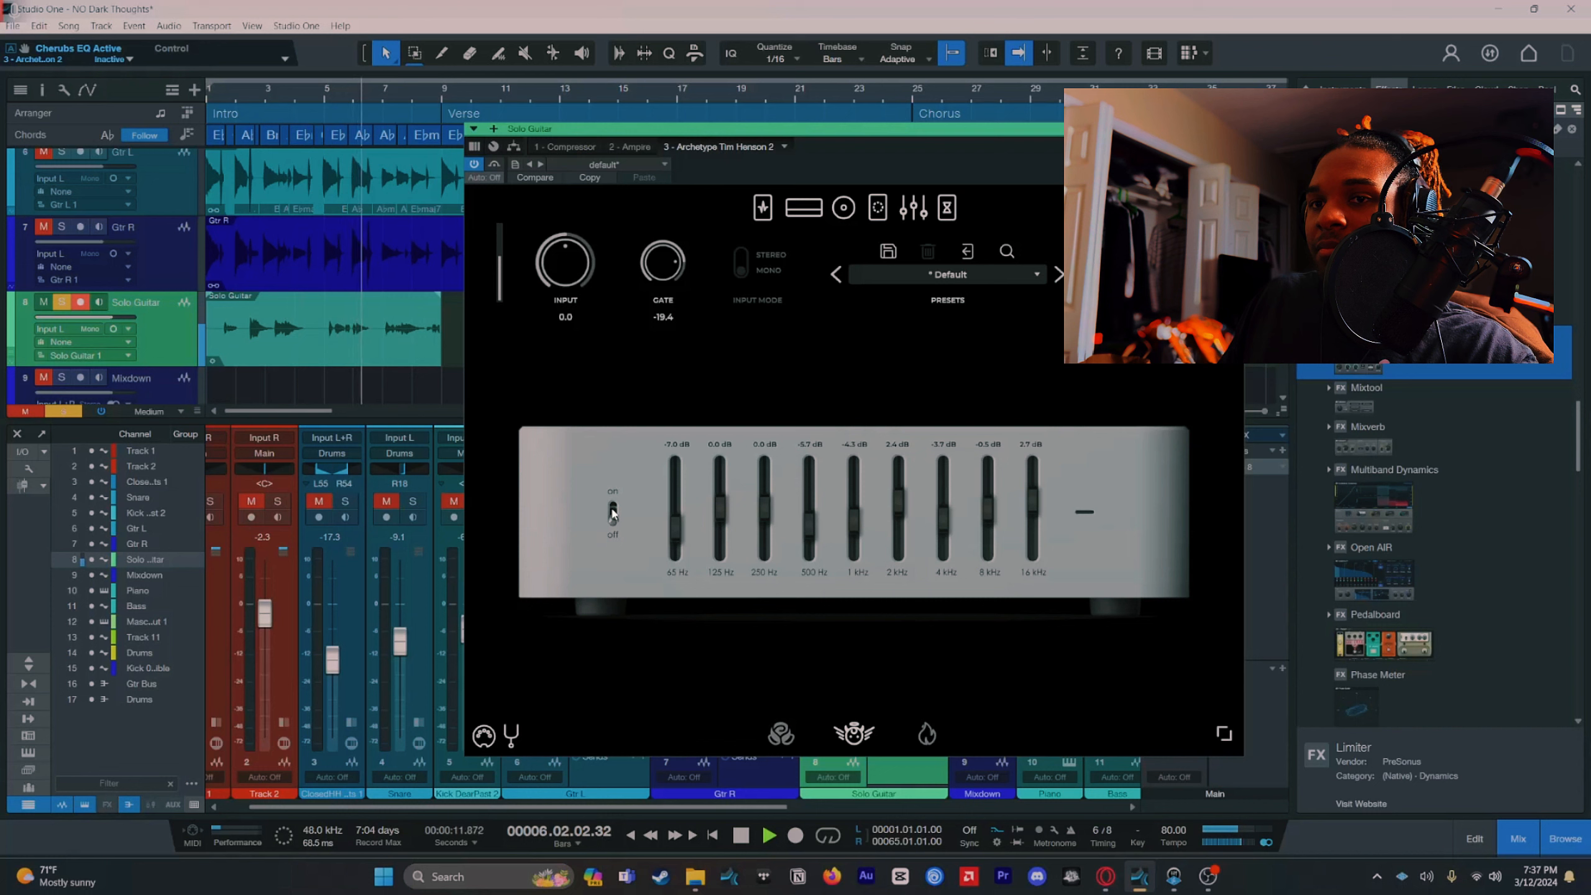
{"action": "key", "text": "space"}
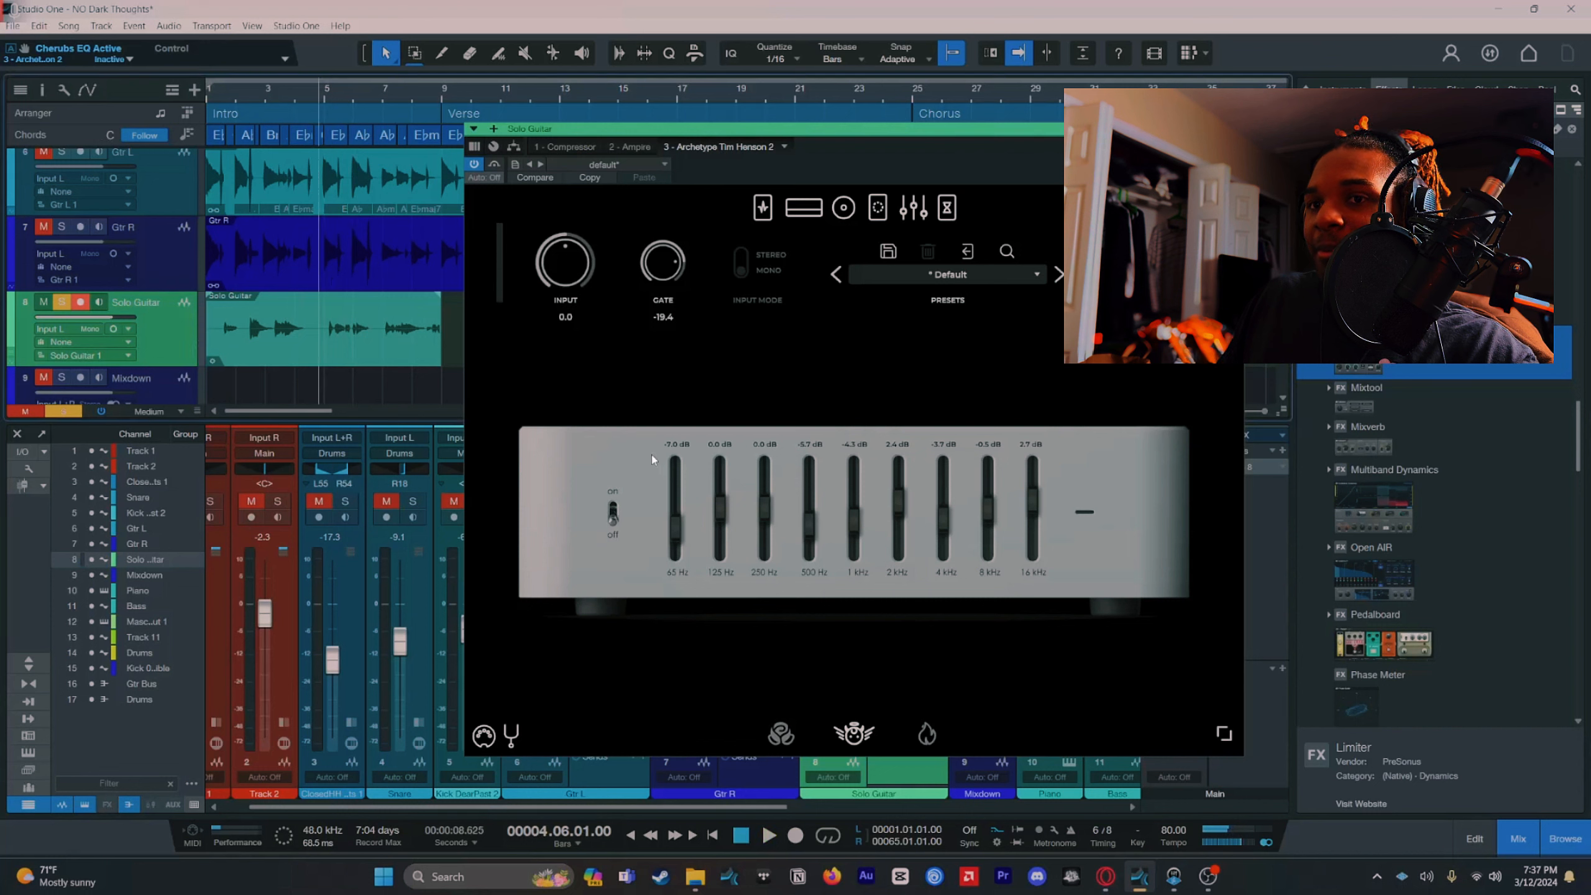
{"action": "left_click", "coordinate": [614, 513]}
{"action": "key", "text": "space"}
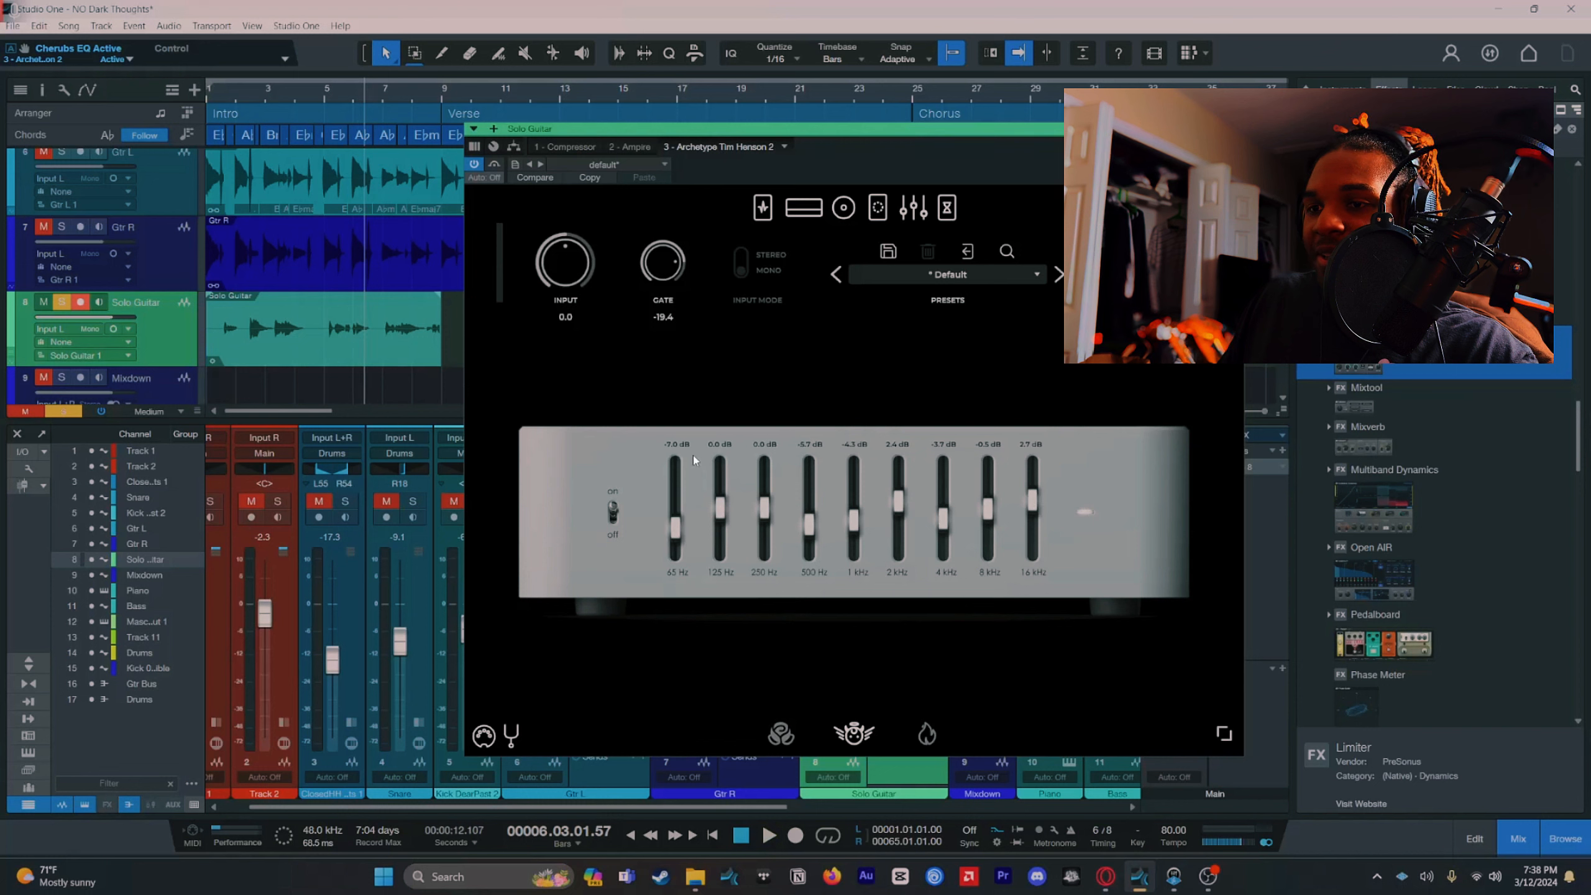
Step: Replay the solo guitar from bar 3 and view the plugin's chorus, delay and reverb section
{"action": "left_click", "coordinate": [268, 94]}
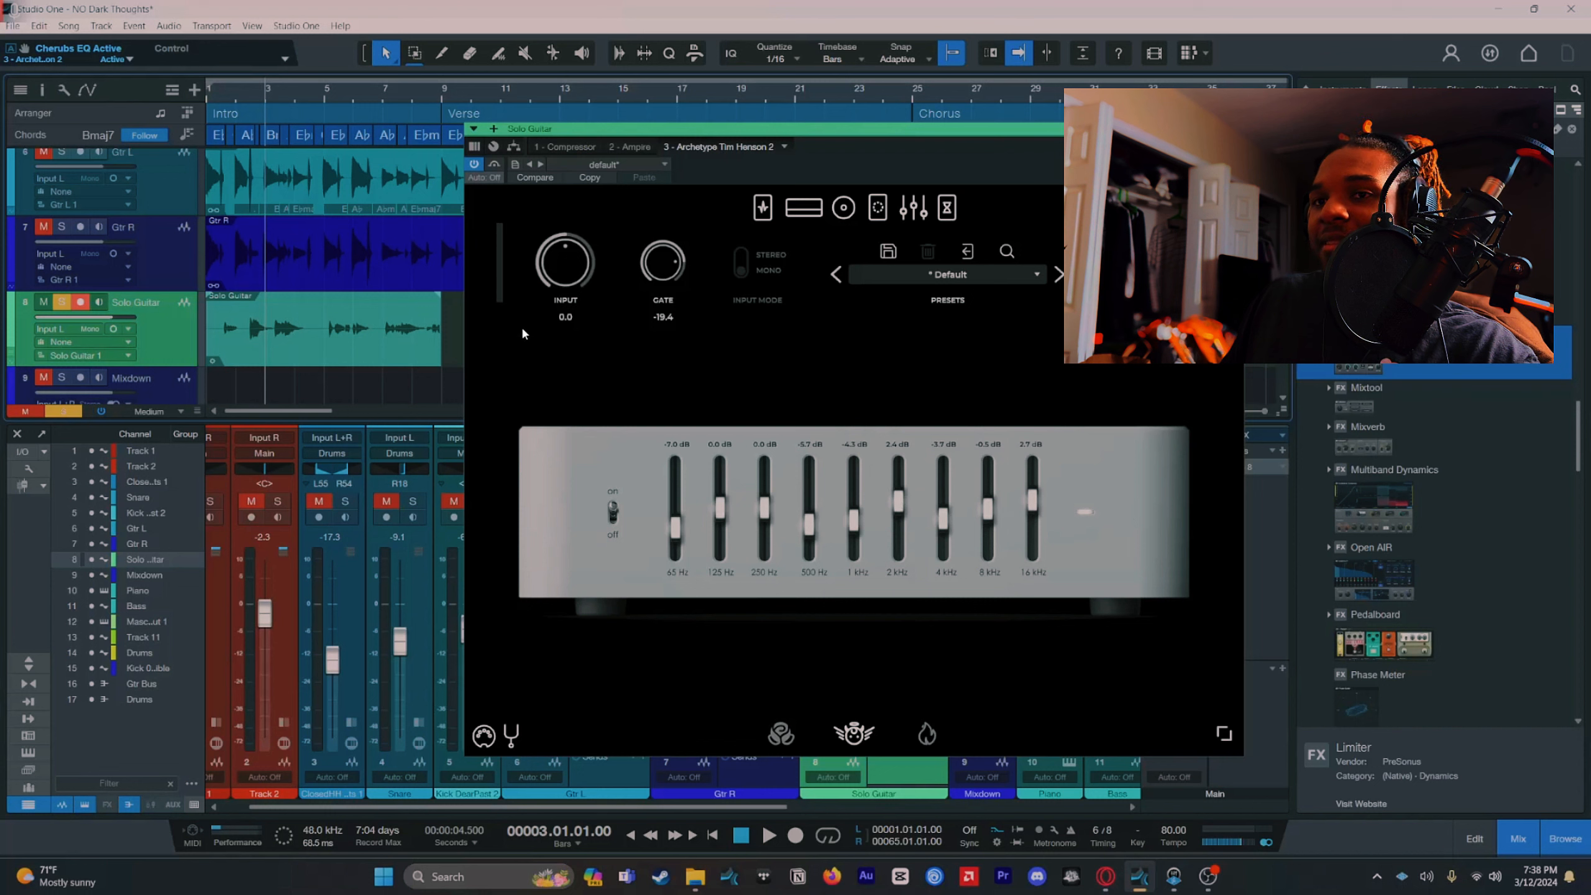
{"action": "key", "text": "space"}
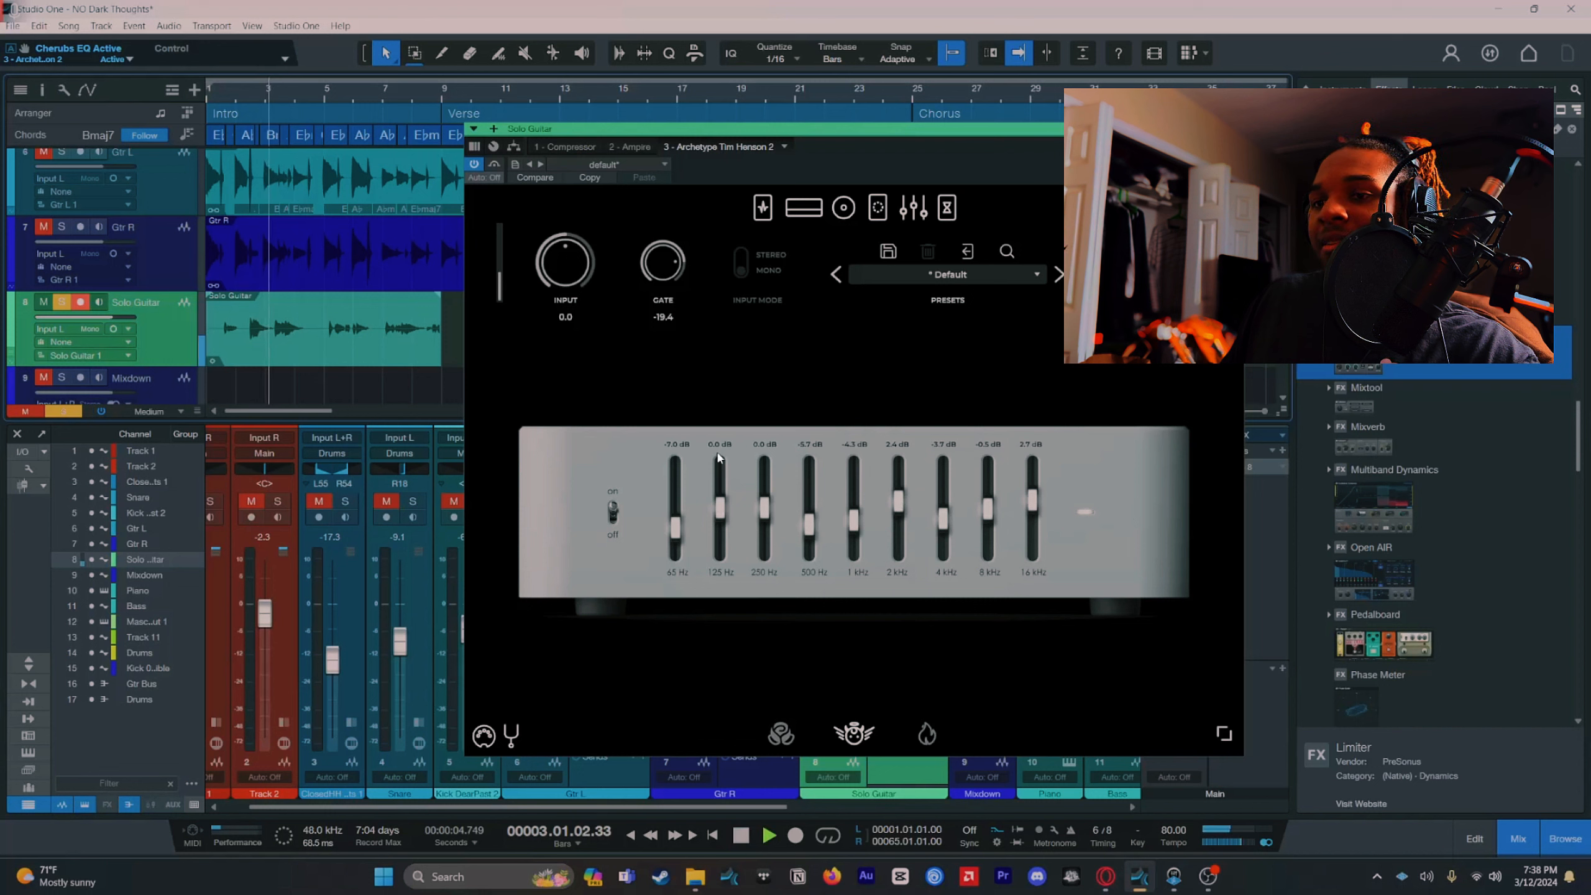
{"action": "left_click", "coordinate": [945, 210]}
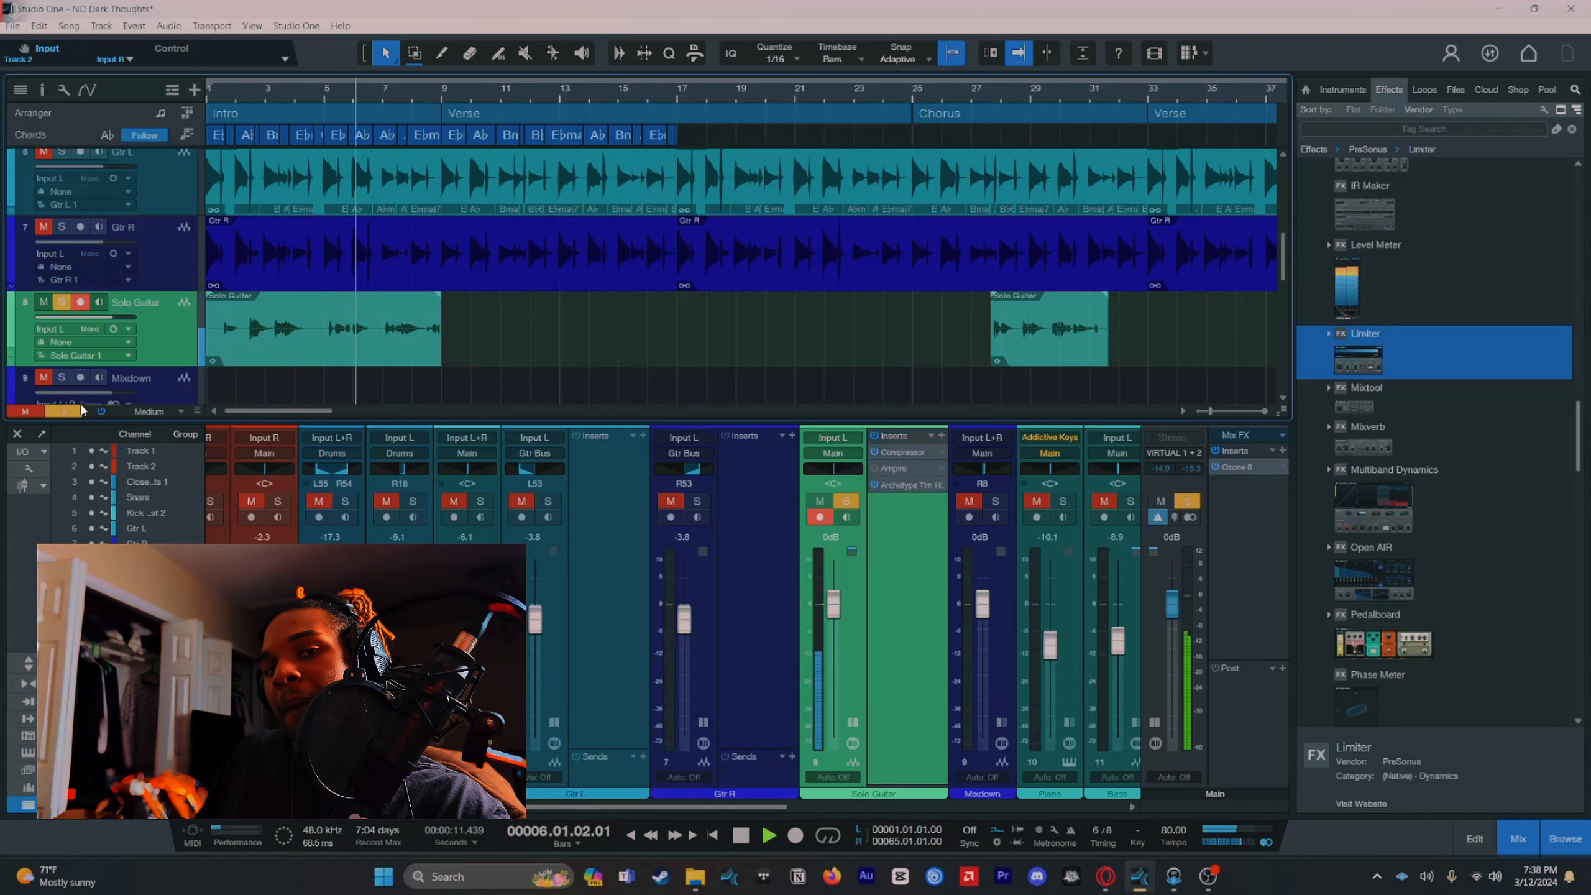
Step: Clear the solo on all tracks to hear the solo guitar together with the other guitar tracks
{"action": "left_click", "coordinate": [64, 412]}
{"action": "scroll", "coordinate": [431, 361], "scroll_direction": "up", "scroll_amount": 3}
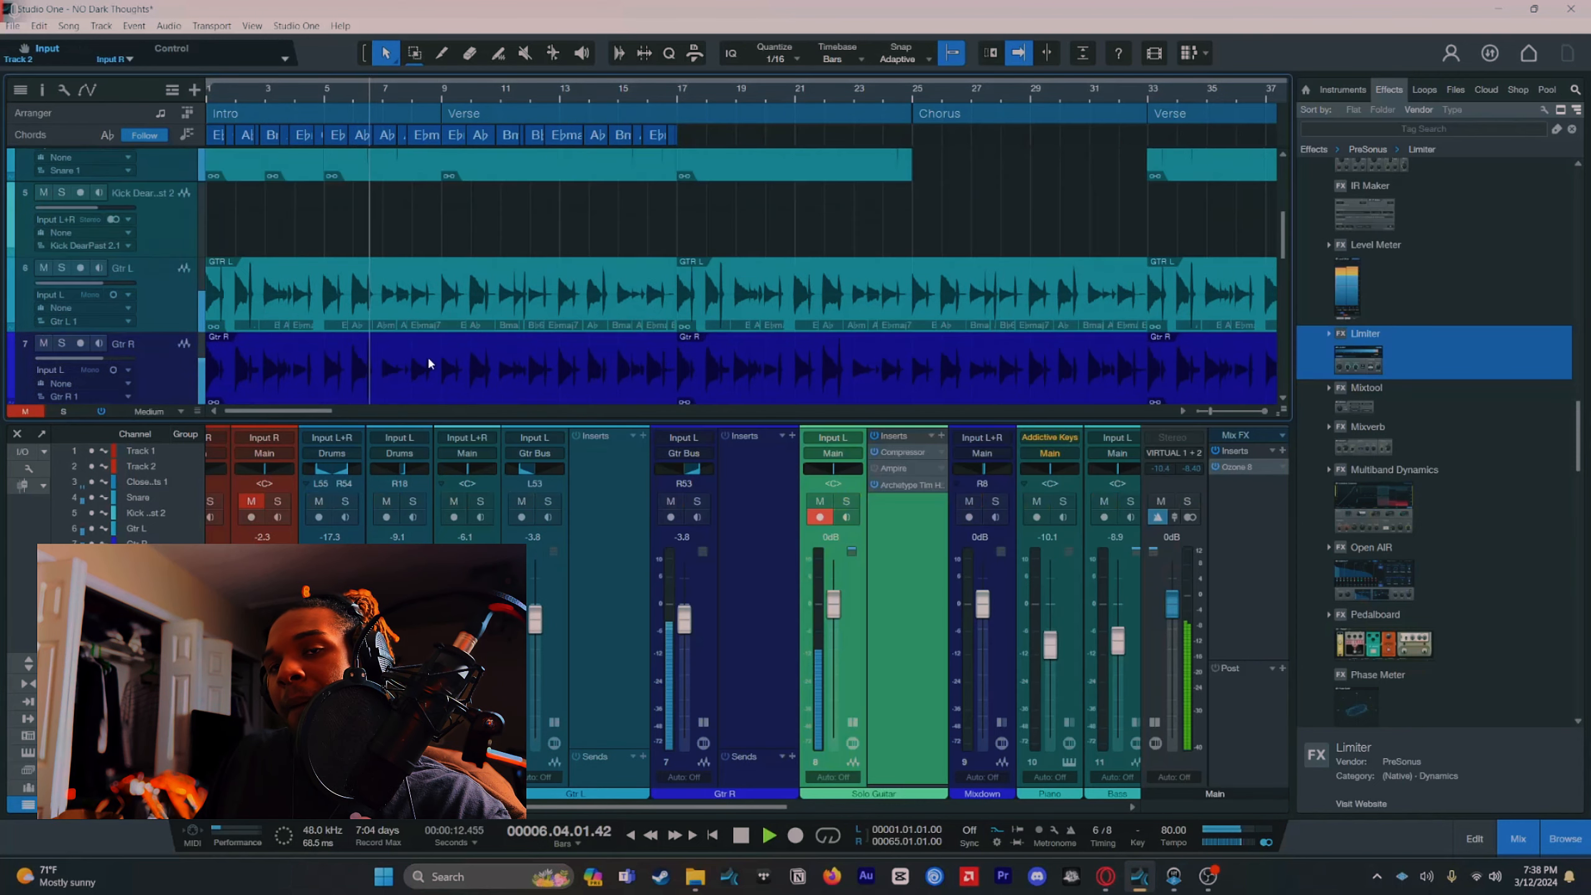
{"action": "scroll", "coordinate": [476, 351], "scroll_direction": "down", "scroll_amount": 3}
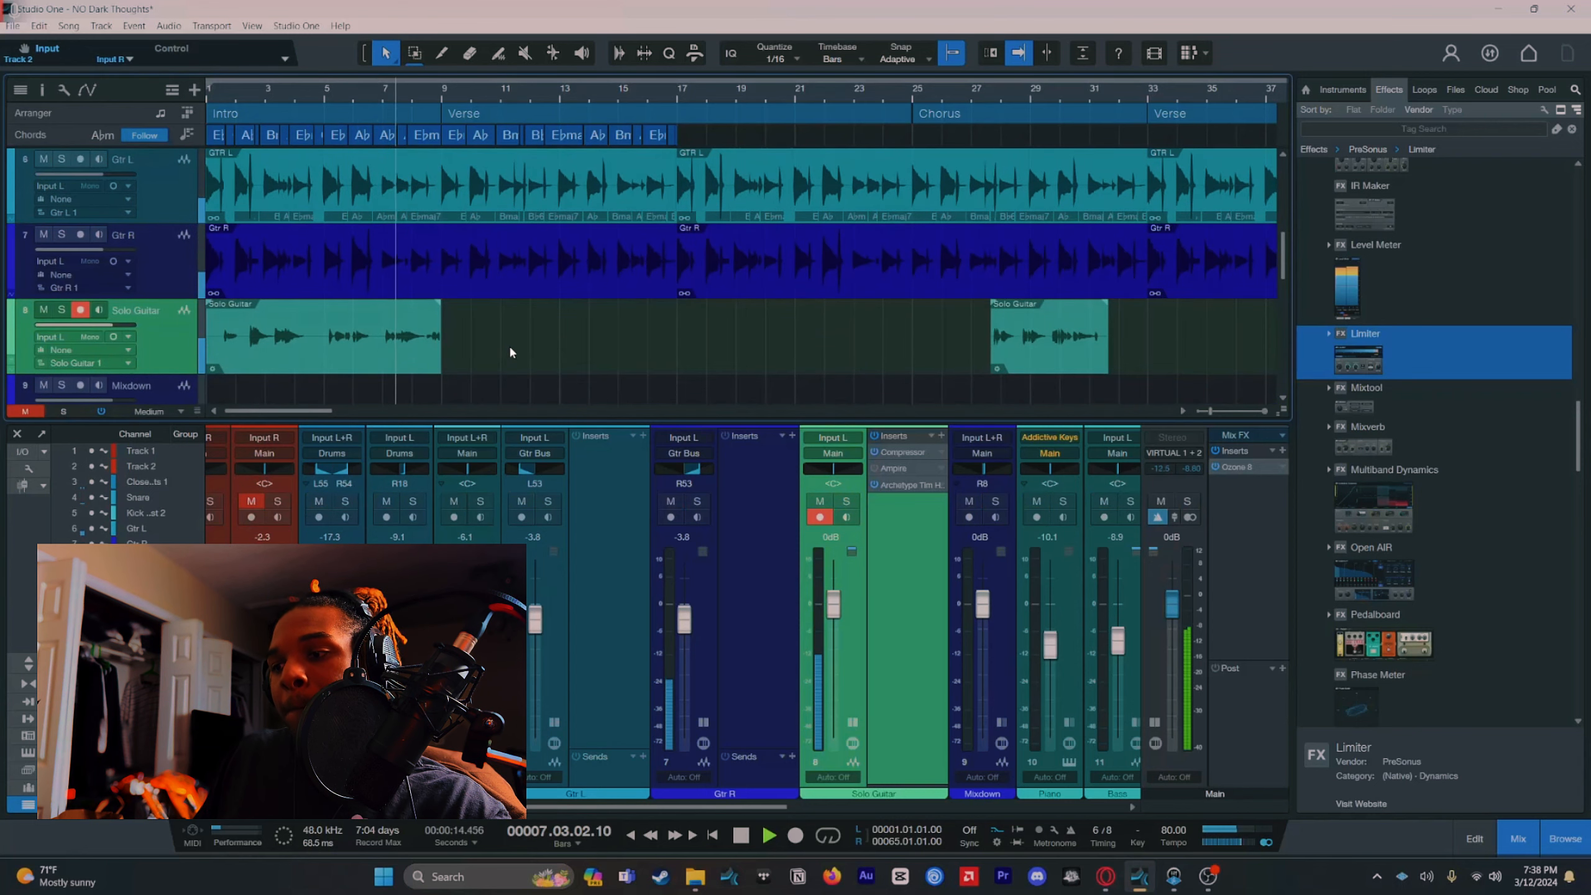